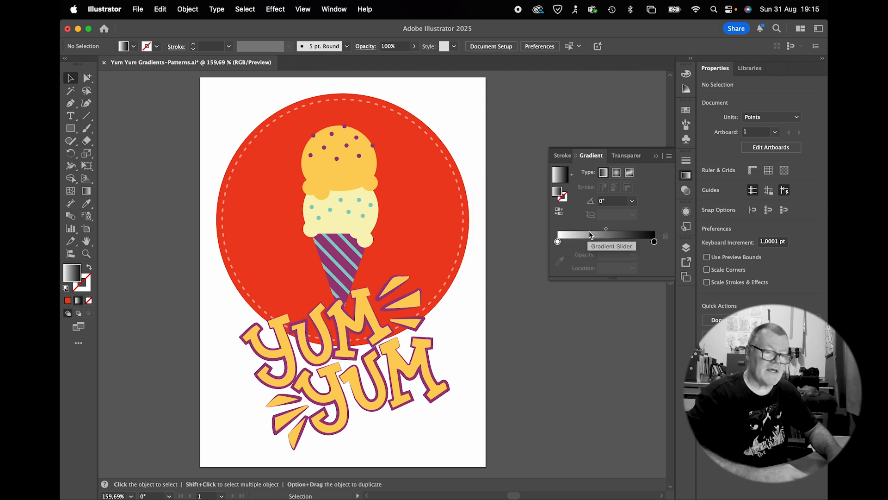
Set the starting color stop of the linear gradient to the red swatch from the document's colors
double_click(558, 241)
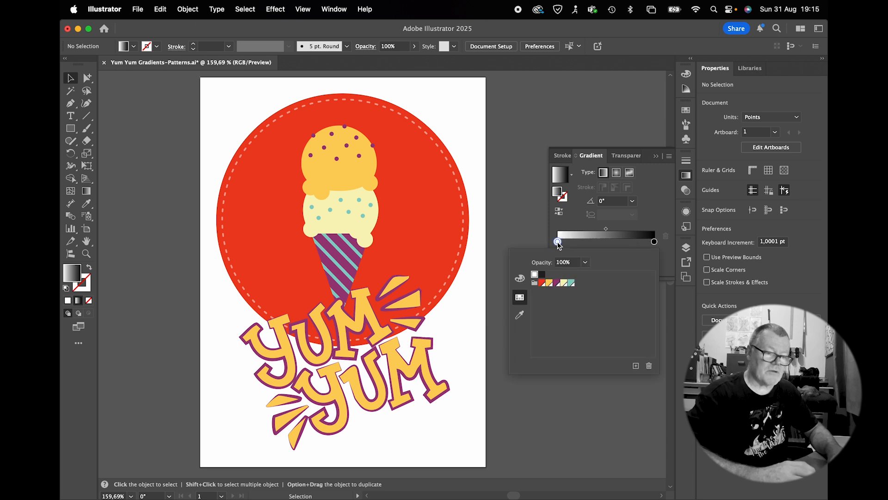
click(519, 279)
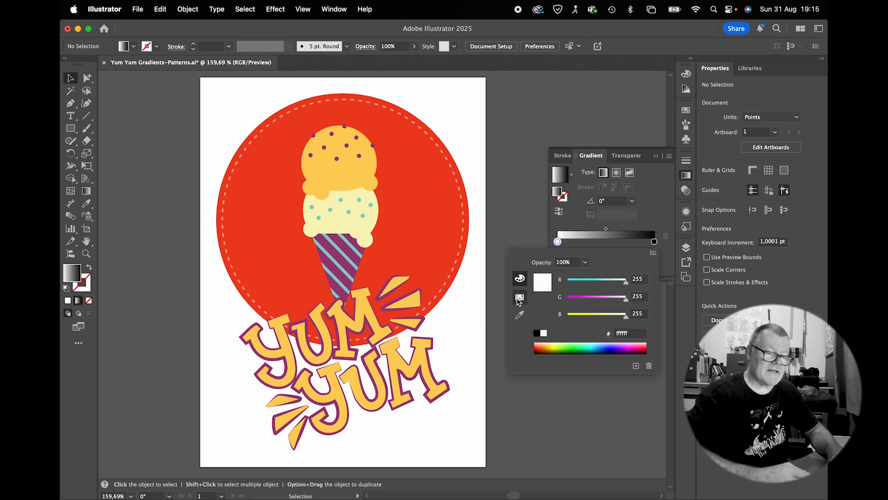
click(520, 297)
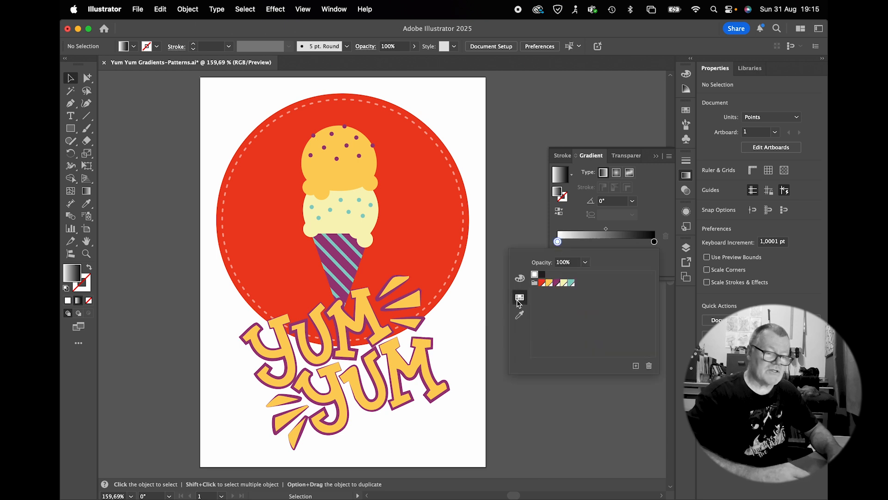
click(542, 283)
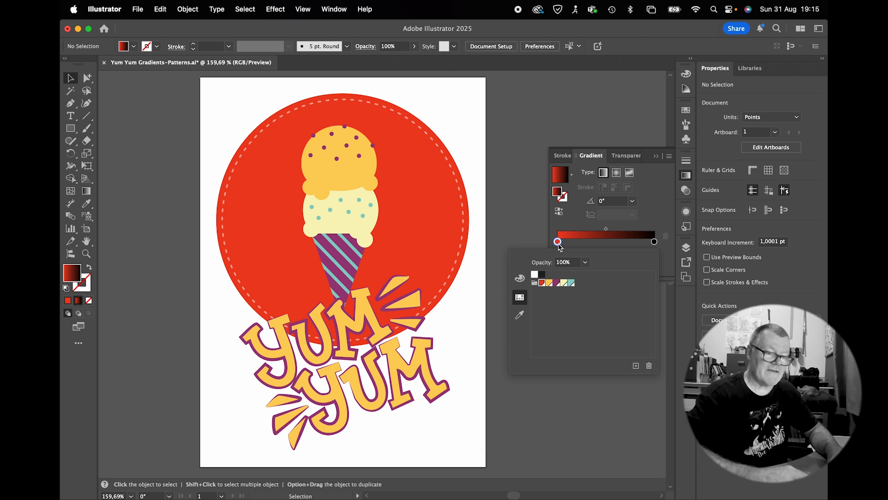
click(655, 221)
Set the black end stop of the gradient to the pale cream-yellow swatch
double_click(654, 241)
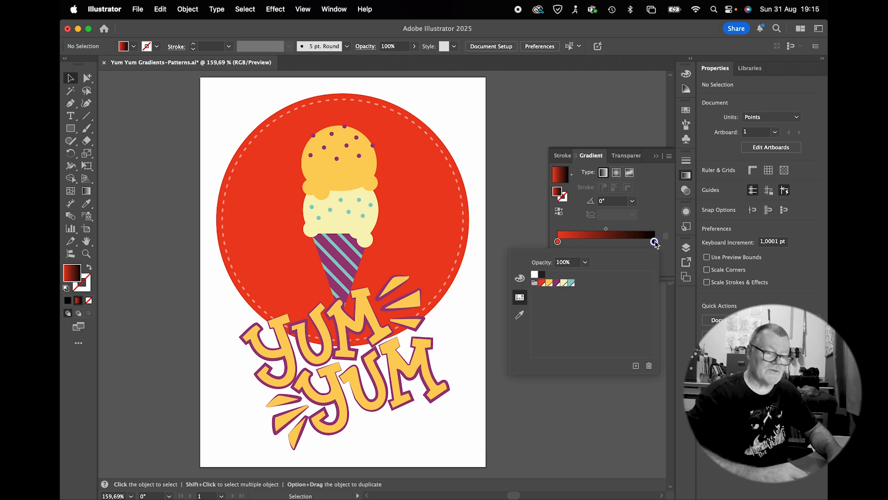
click(654, 242)
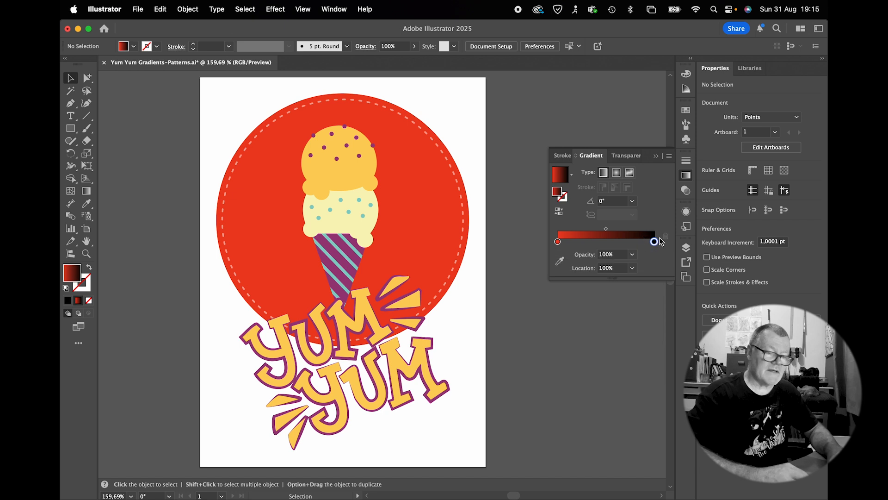
double_click(654, 242)
click(565, 284)
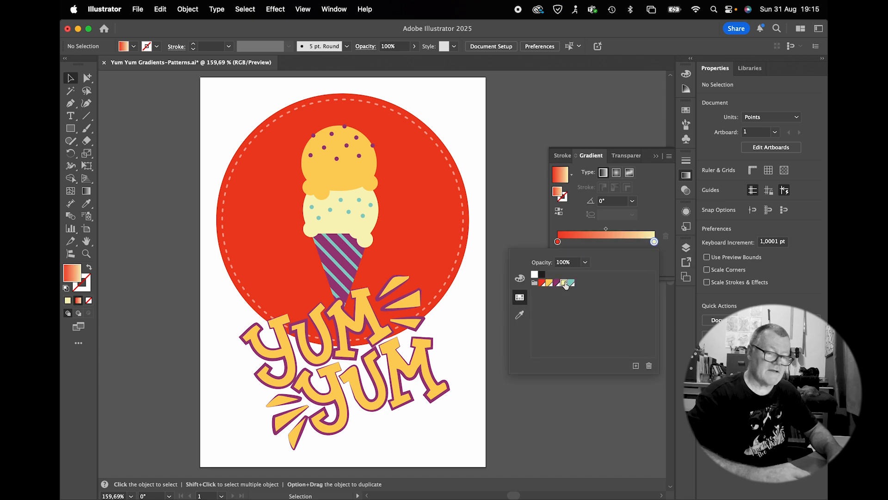
click(664, 206)
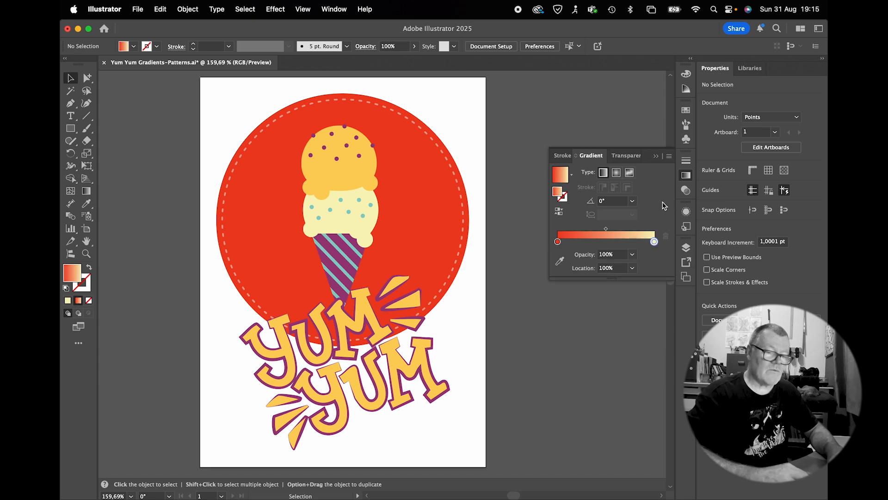
Add a middle color stop at the 50% location and color it with the golden-yellow swatch
click(607, 241)
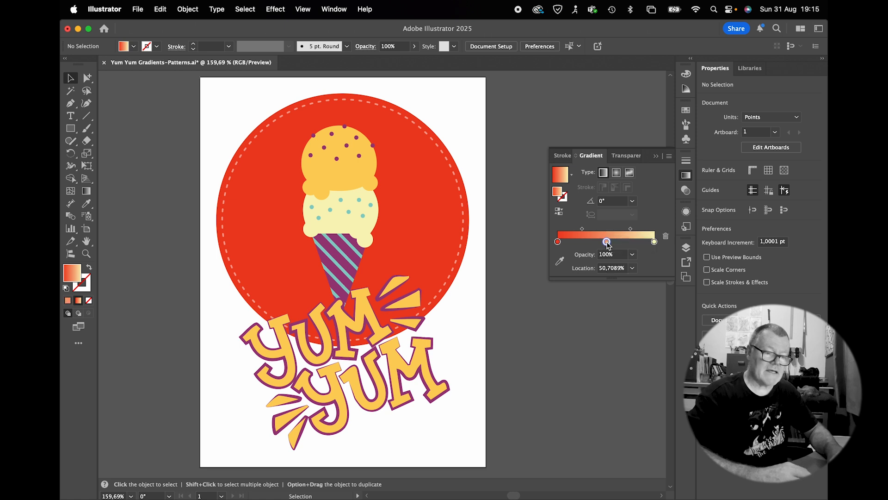
double_click(605, 268)
text(50)
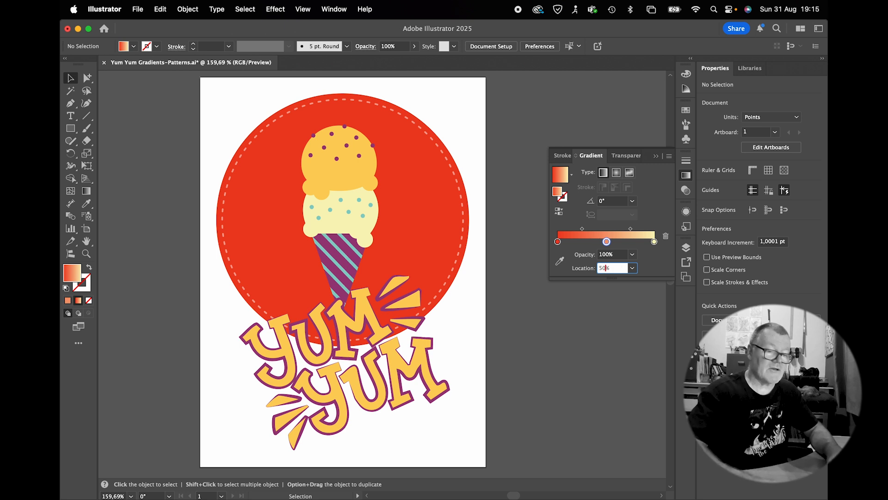
key(Return)
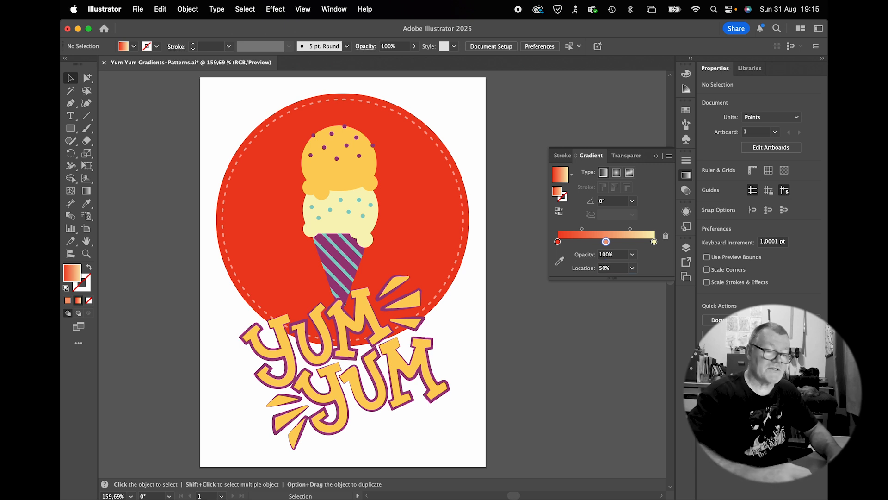
double_click(606, 242)
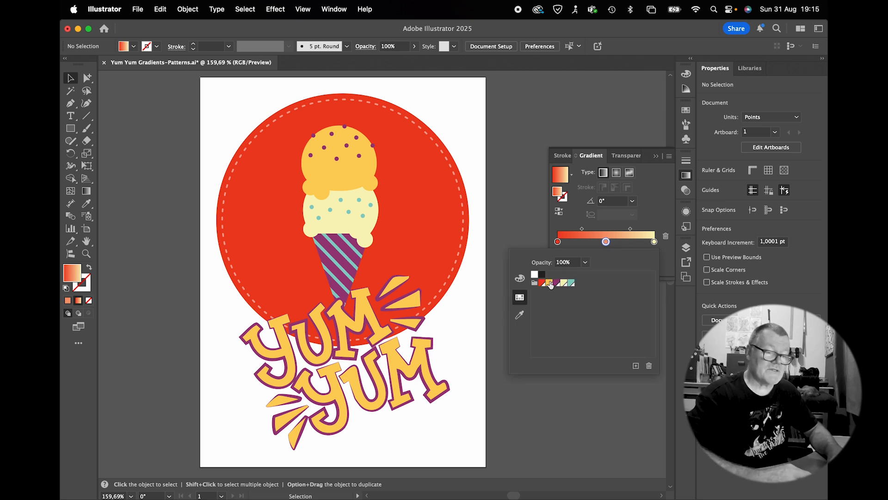
click(549, 283)
click(650, 217)
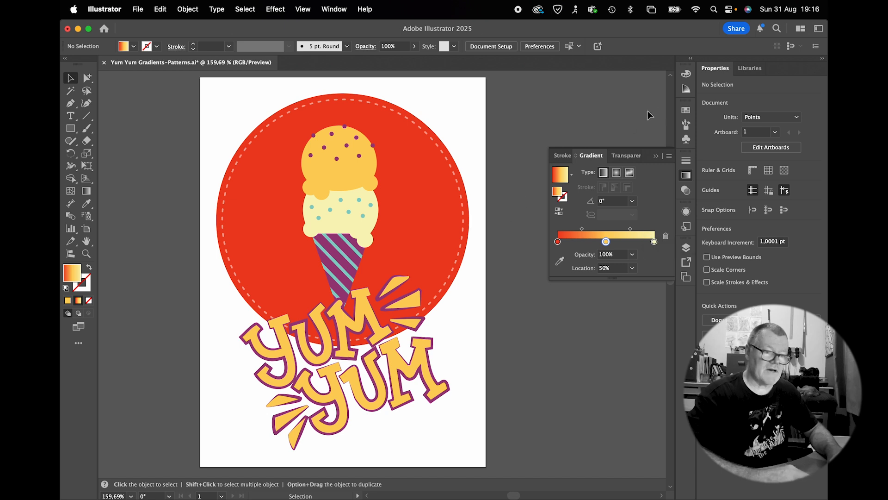
Save the current gradient as a swatch in the Yum Yum RGB group and name it Background Gradient
click(687, 111)
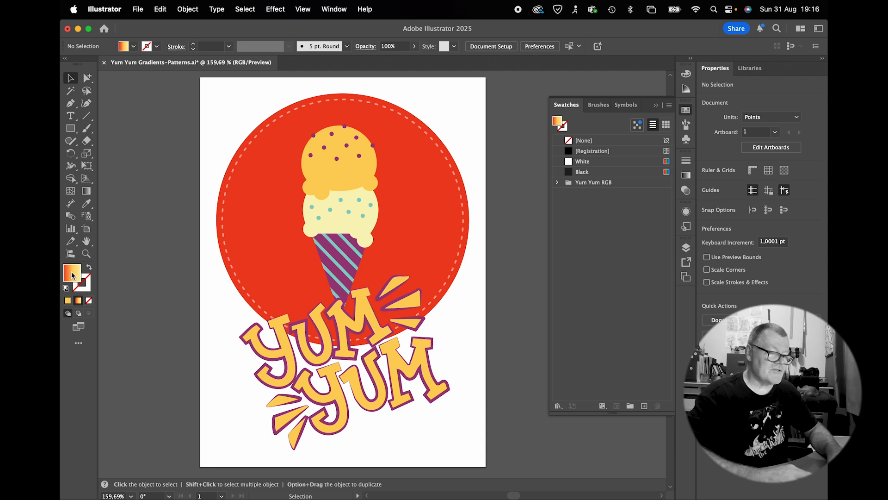
drag(74, 276, 605, 234)
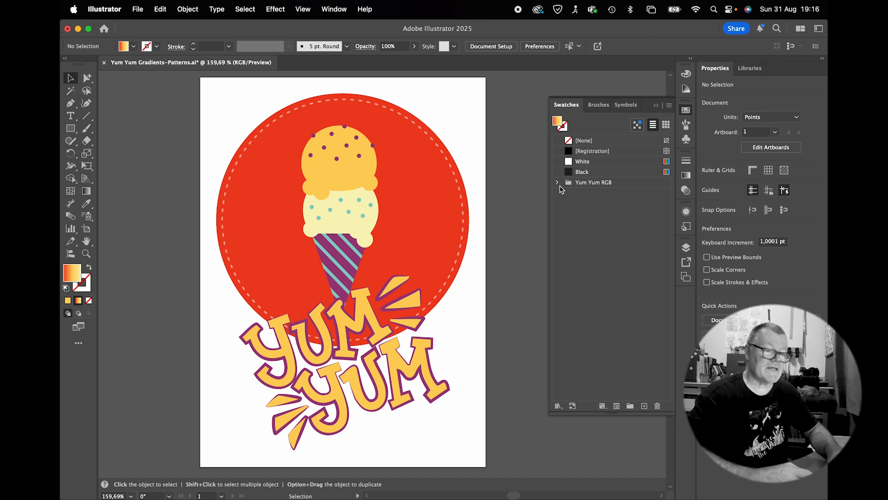
click(558, 183)
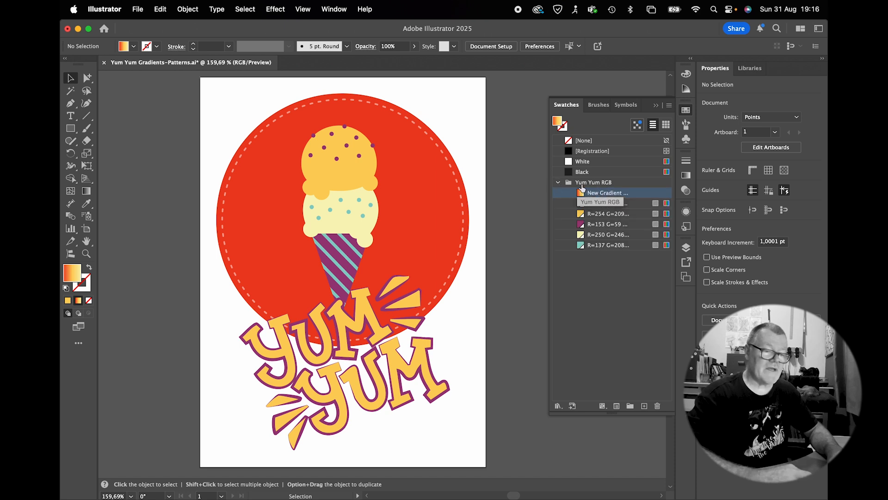
double_click(608, 193)
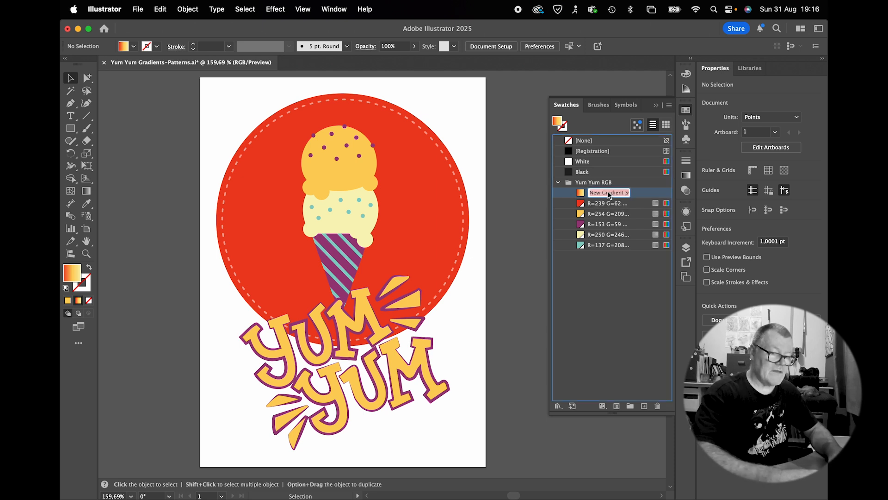
text(Backgroun)
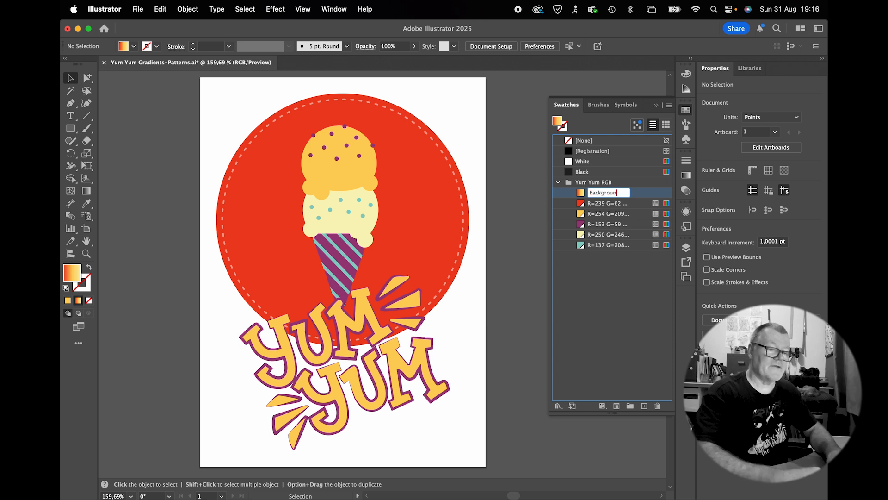
text(d Gradient)
key(Return)
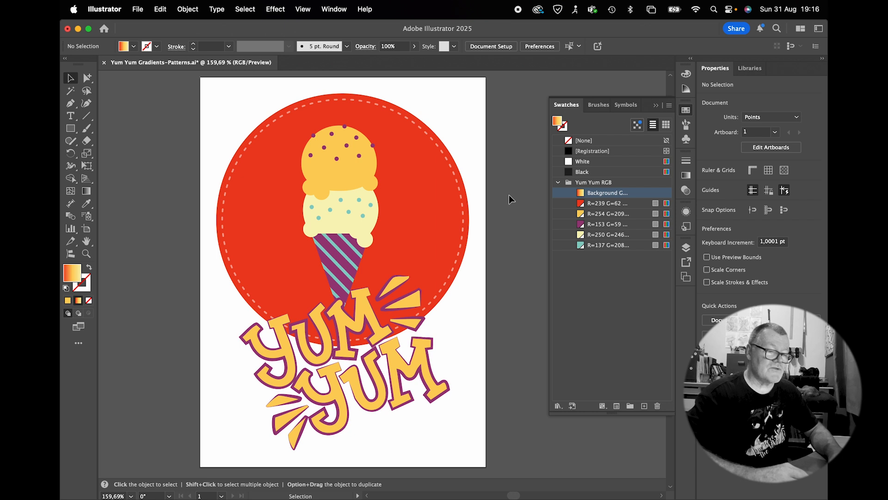
Fill the large red circle with the Background Gradient swatch and bring up its gradient settings
click(422, 160)
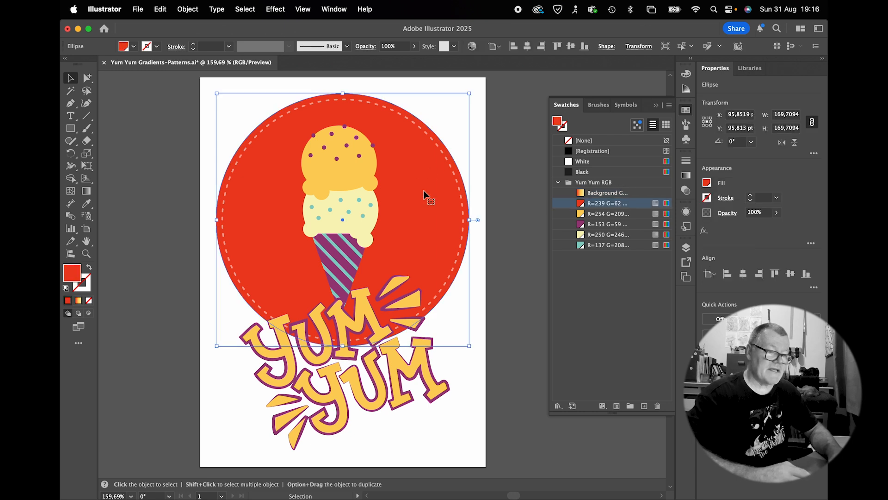
click(582, 193)
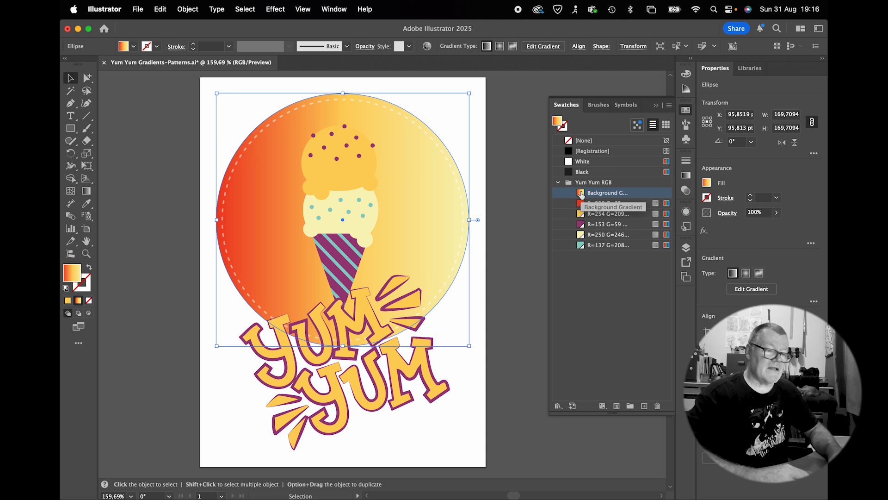
click(687, 176)
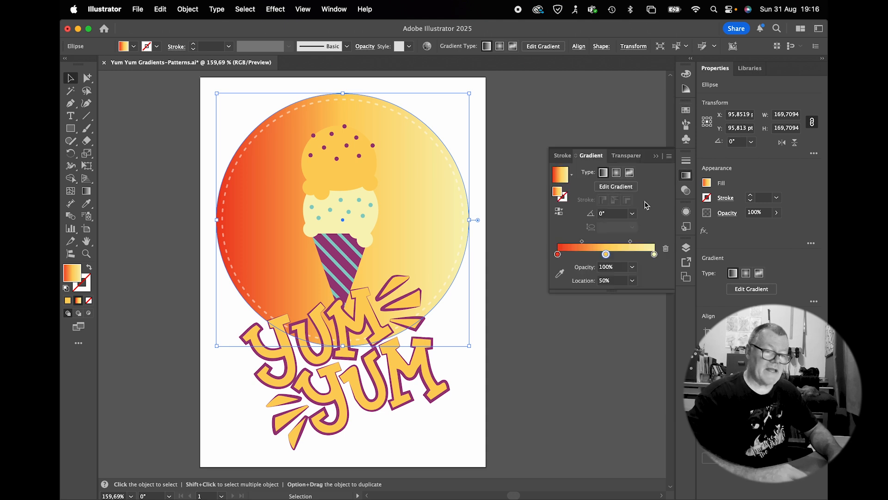
Try several angles on the circle's linear gradient, including 20° and 50°, and settle on 30°
click(610, 215)
text(50)
key(Return)
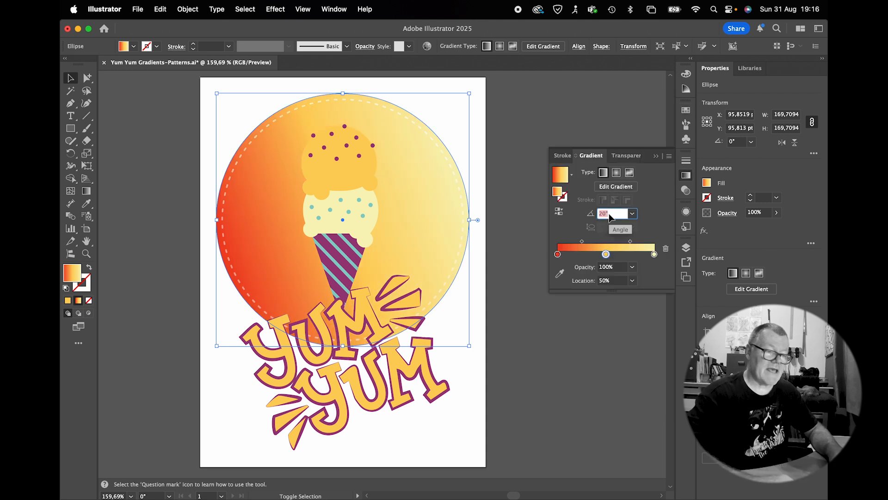
key(shift+Up)
key(shift+Up)
key(shift+Up)
key(shift+Up)
key(shift+Down)
key(shift+Down)
key(shift+Down)
key(shift+Down)
key(shift+Down)
key(shift+Down)
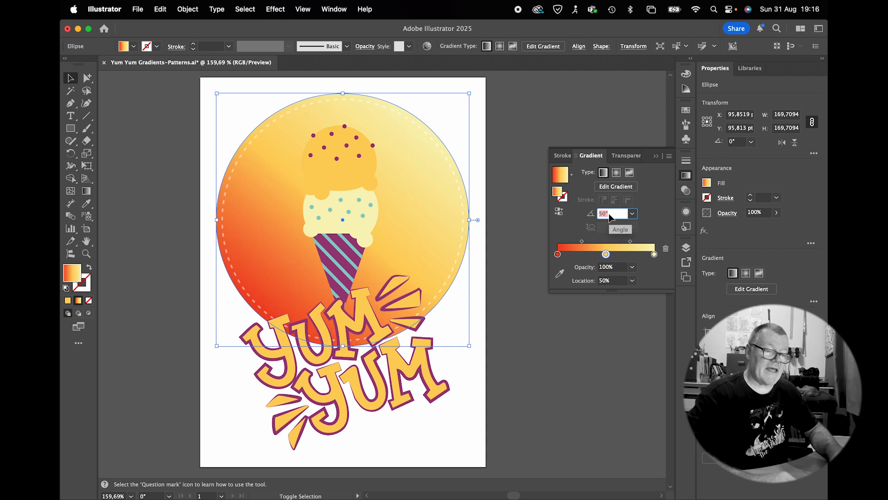
Try reversing the circle's gradient and back, and try the radial type before returning to linear
click(559, 212)
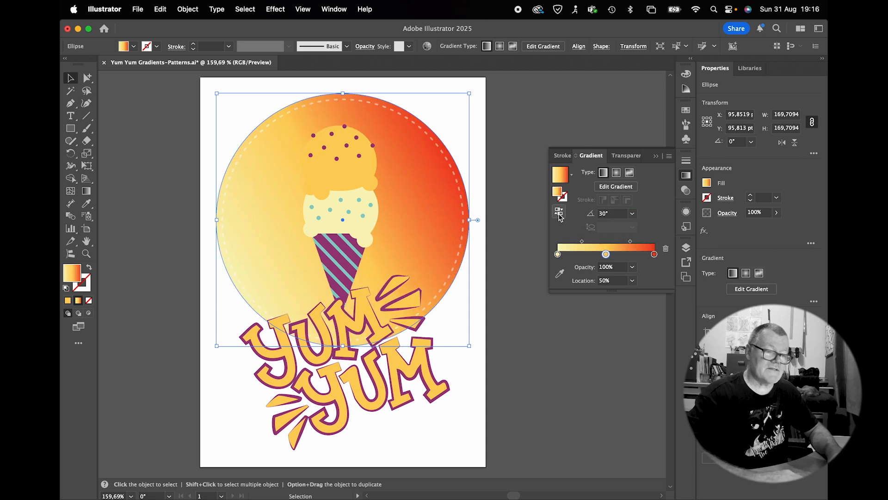
click(560, 213)
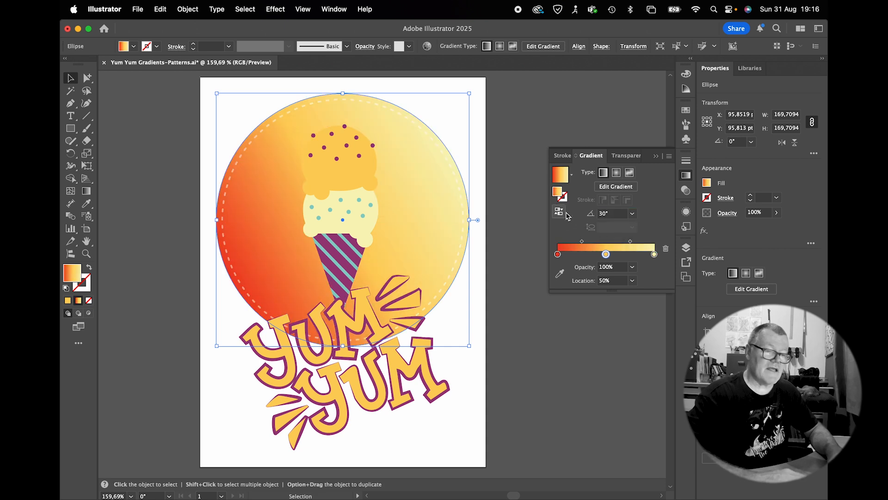
click(617, 174)
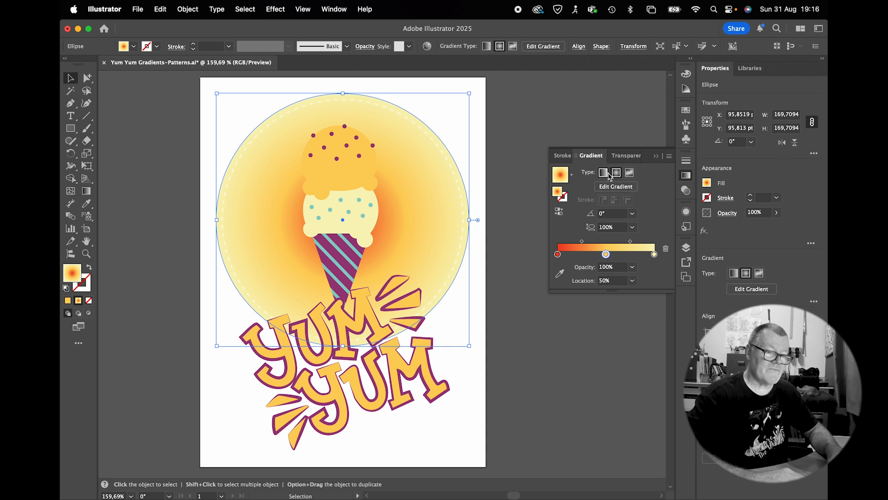
click(604, 173)
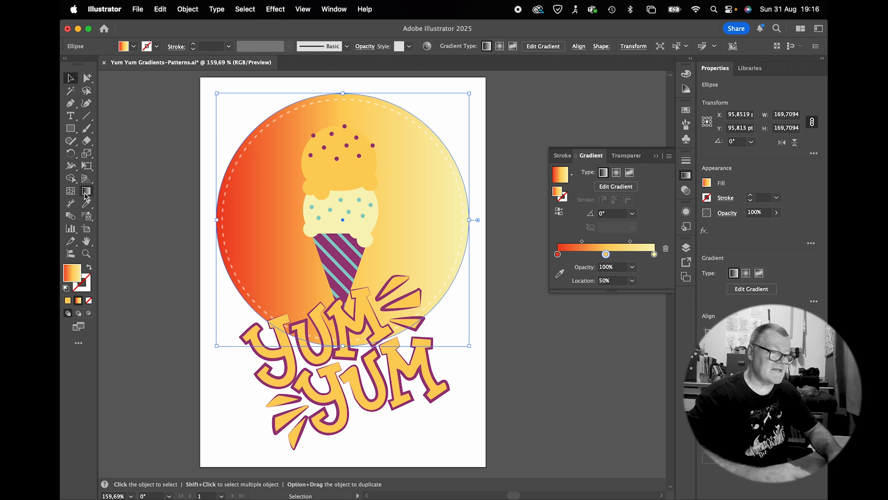
With the Gradient tool, rotate the circle's gradient to 90° and move its red start to the circle's bottom edge
click(86, 191)
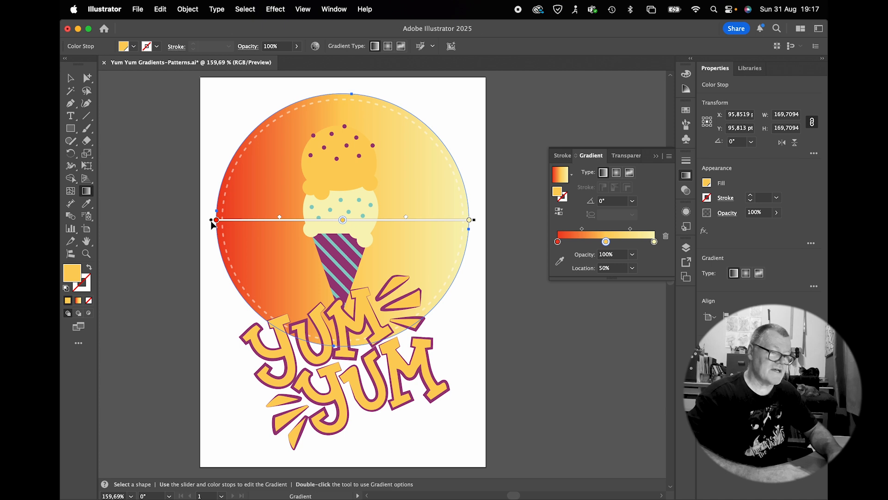
mouse_move(212, 220)
mouse_down()
mouse_move(182, 220)
mouse_move(376, 221)
mouse_move(226, 221)
mouse_move(238, 219)
mouse_up()
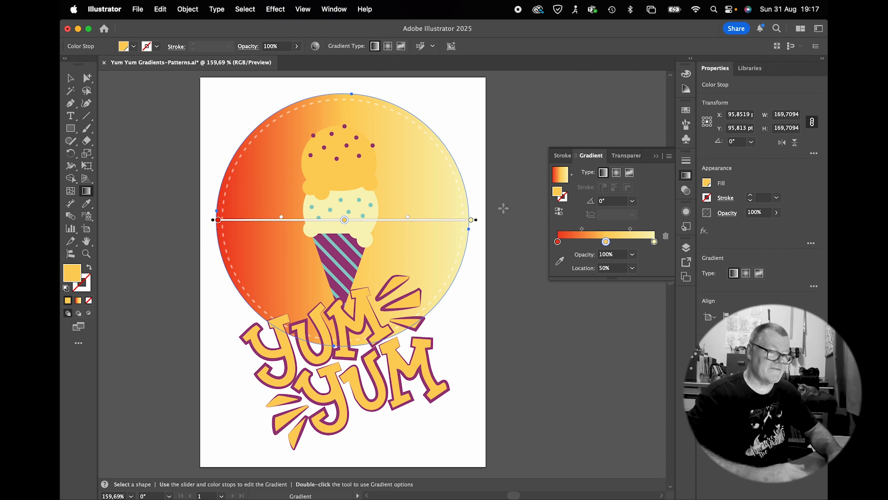
mouse_move(476, 221)
mouse_down()
mouse_move(280, 228)
mouse_move(373, 218)
mouse_move(514, 235)
mouse_move(407, 236)
mouse_move(476, 241)
mouse_move(482, 214)
mouse_move(481, 384)
mouse_move(371, 432)
mouse_move(455, 176)
mouse_move(383, 132)
mouse_move(273, 134)
mouse_move(238, 124)
mouse_up()
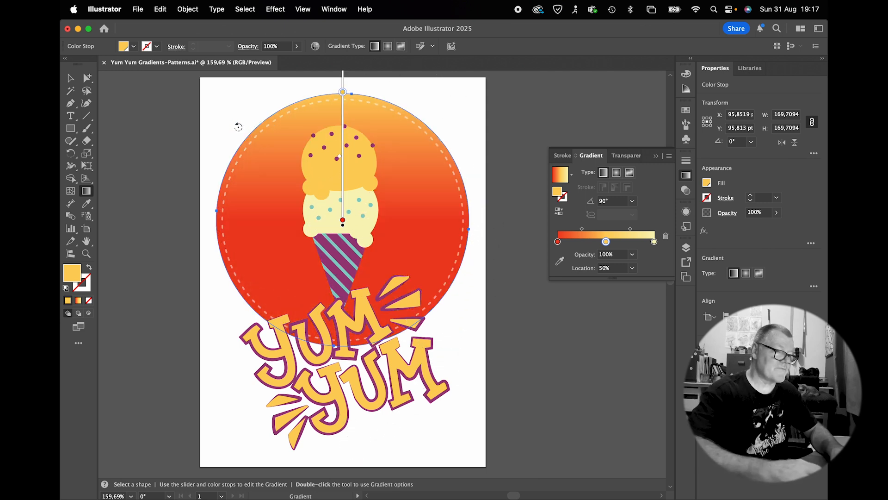
drag(343, 222, 342, 345)
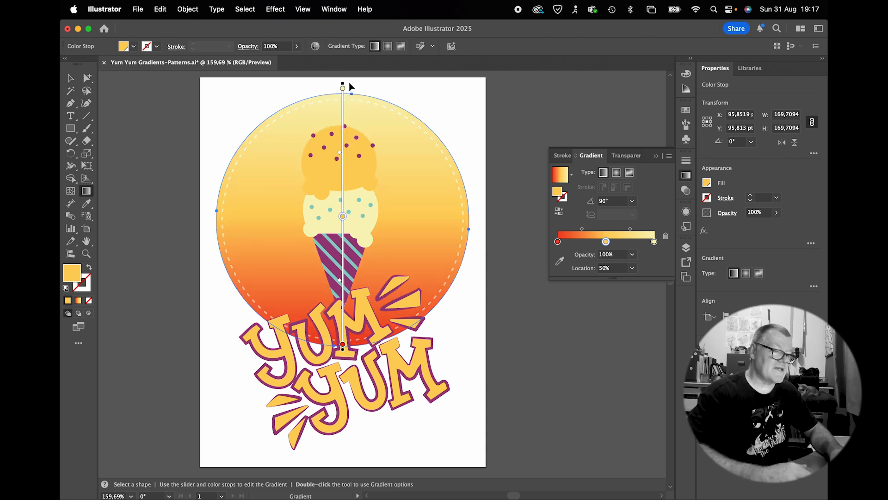
Move the cream stop slightly inside the circle's top edge and the middle stop to about 49.5%, and deselect the circle
mouse_move(342, 88)
mouse_down()
mouse_move(357, 198)
mouse_move(343, 106)
mouse_up()
mouse_move(343, 222)
mouse_down()
mouse_move(400, 216)
mouse_move(348, 215)
mouse_up()
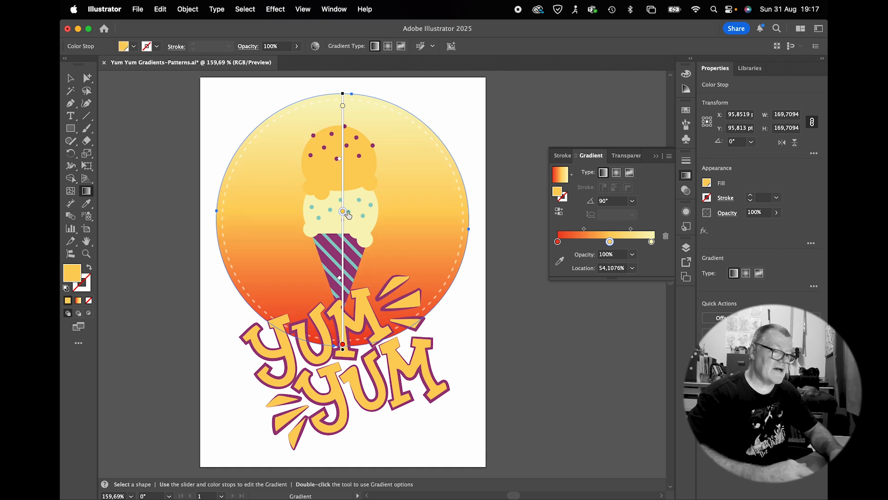
drag(343, 216, 347, 227)
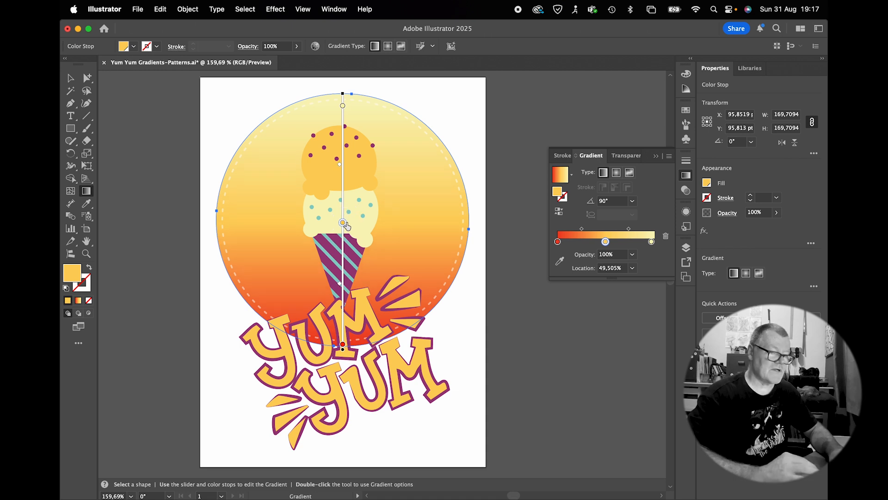
click(70, 80)
click(180, 134)
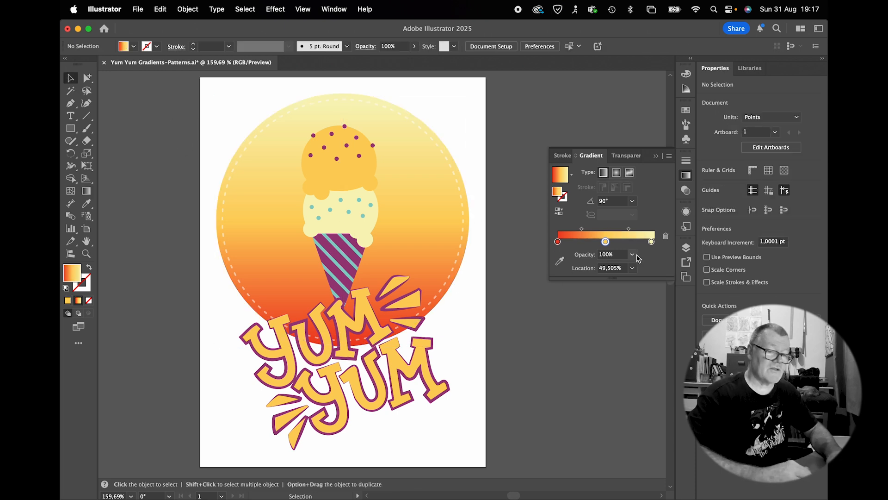
With nothing selected, reset the fill and stroke to their defaults and make the red-to-yellow-to-cream gradient the active fill
click(573, 176)
click(572, 177)
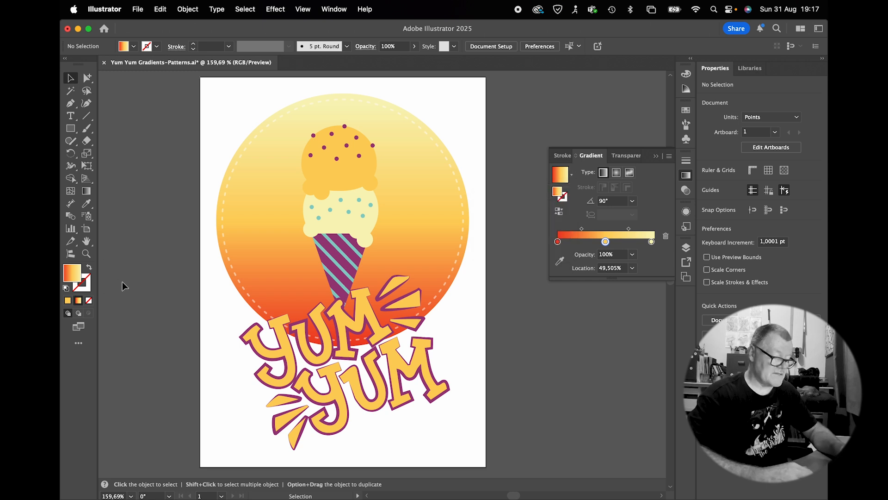
key(d)
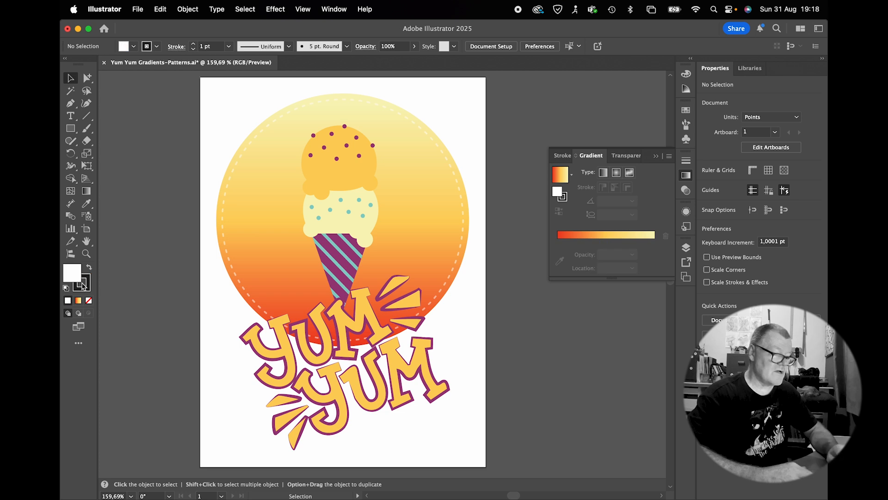
click(572, 175)
click(572, 180)
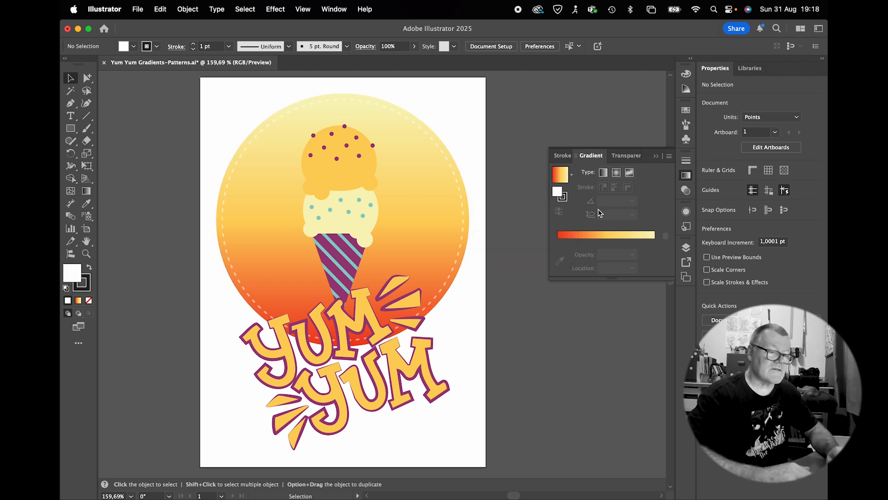
click(572, 175)
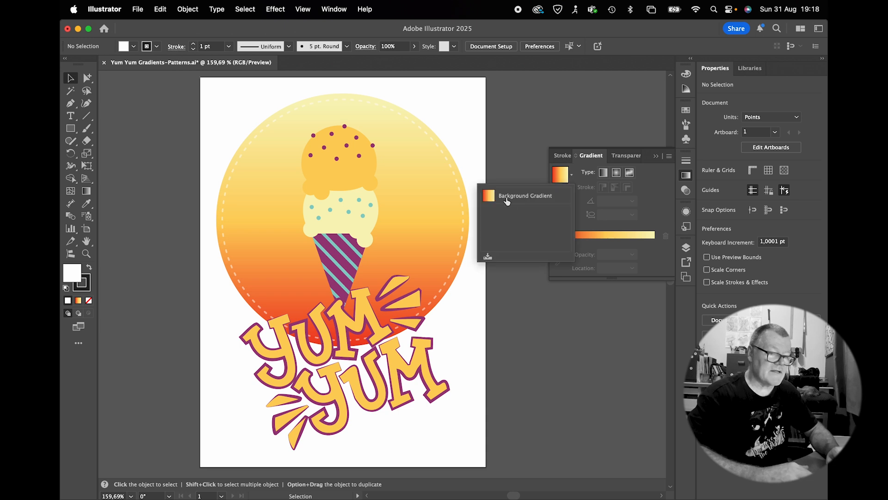
click(576, 178)
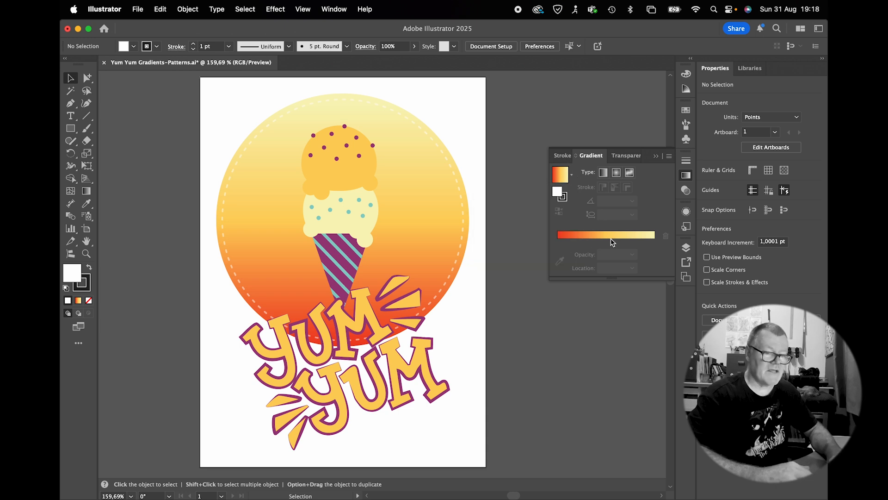
click(612, 240)
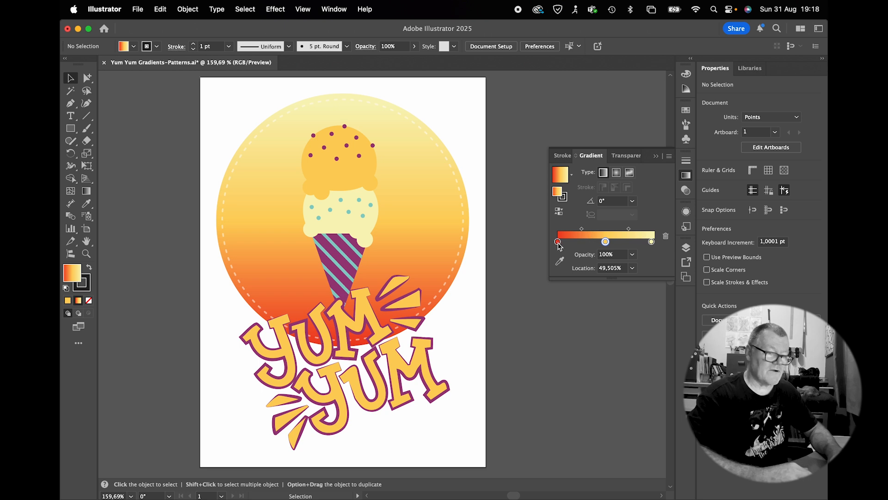
Remove the red stop from the gradient, move the yellow stop to the start, and set the cream stop's location to 50%
drag(558, 242, 559, 259)
drag(606, 242, 554, 242)
drag(644, 241, 607, 245)
double_click(610, 268)
text(510)
key(Return)
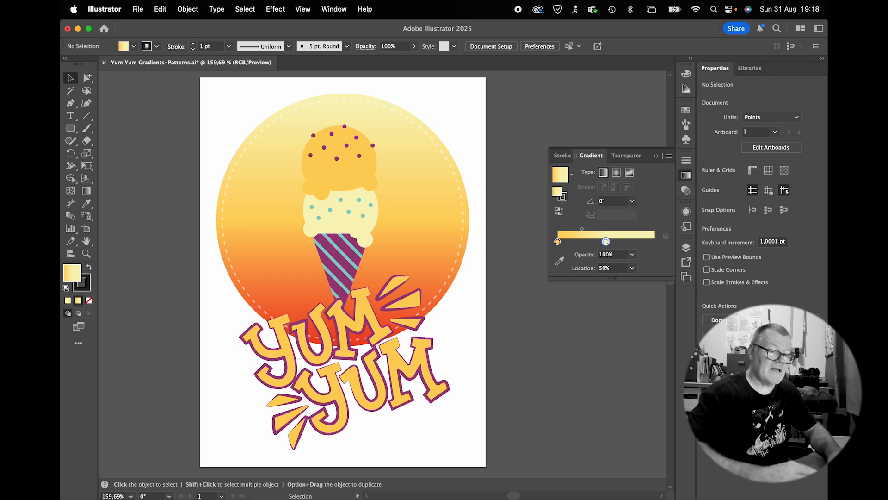
Add a third stop after the cream one, color it white, and place it at 100%
click(650, 241)
double_click(650, 241)
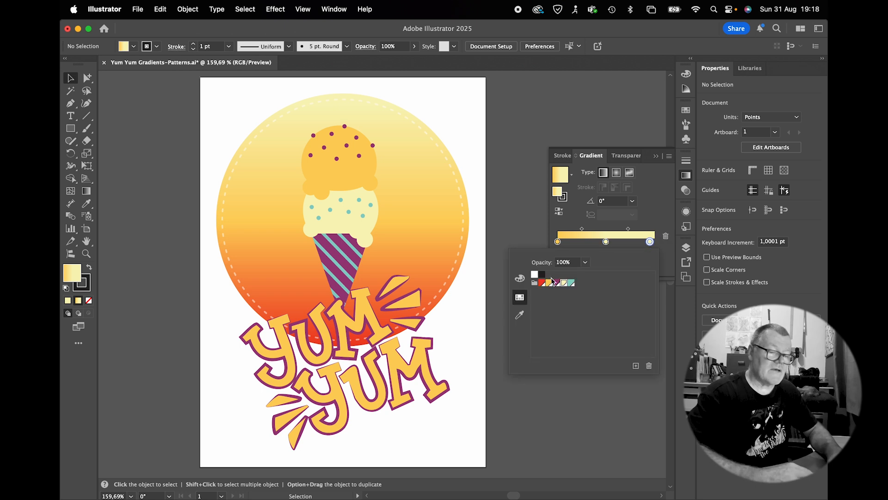
click(535, 274)
click(662, 213)
drag(650, 242, 656, 244)
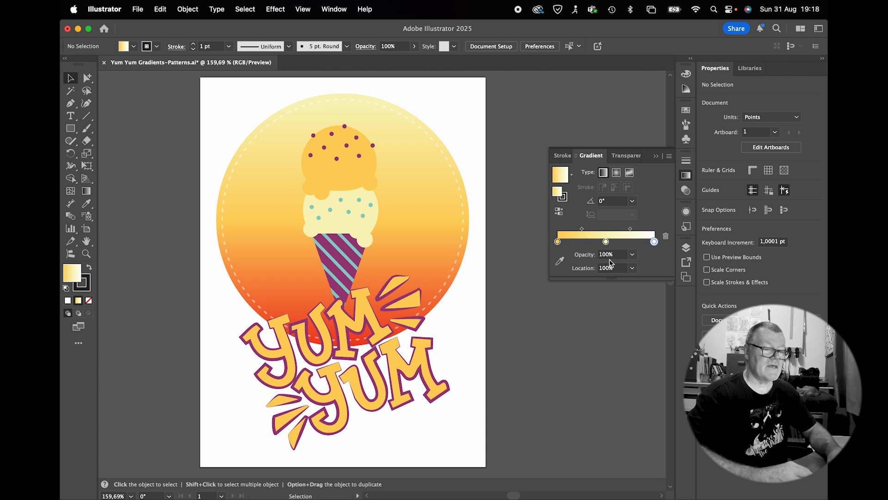
Save the yellow-to-cream-to-white gradient as a swatch in the Yum Yum RGB group and name it Vanilla Gradient
click(686, 110)
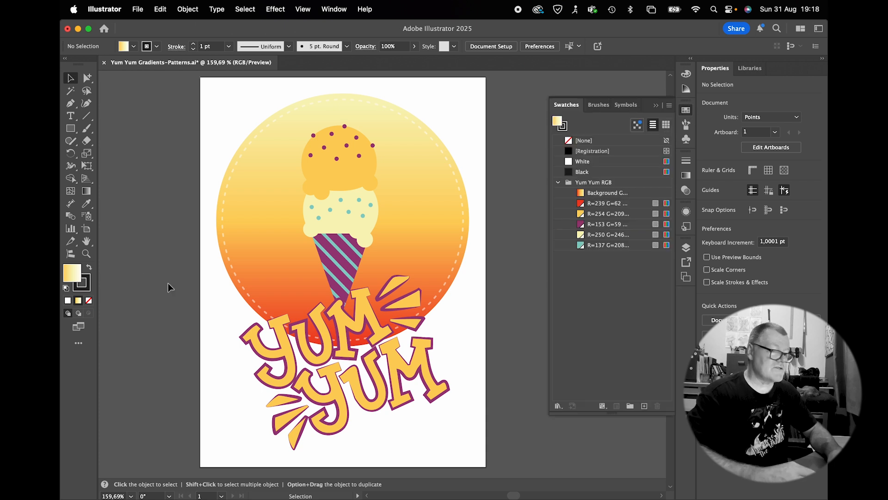
drag(72, 273, 641, 291)
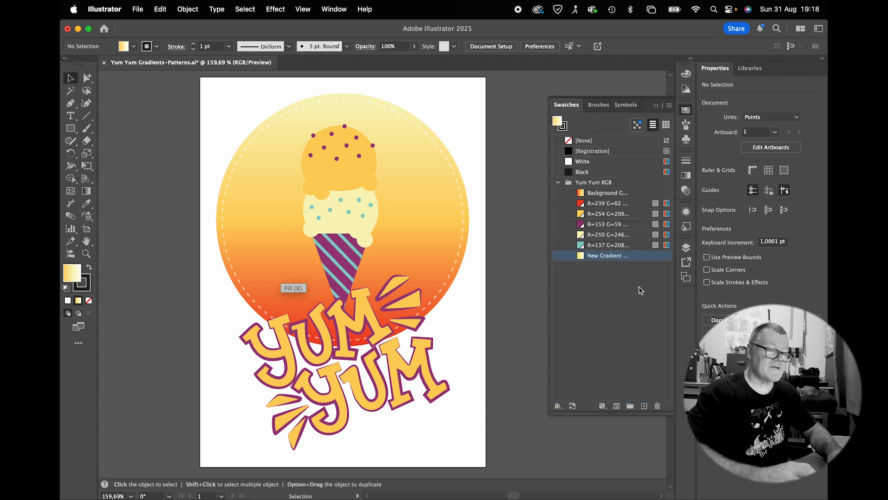
click(601, 258)
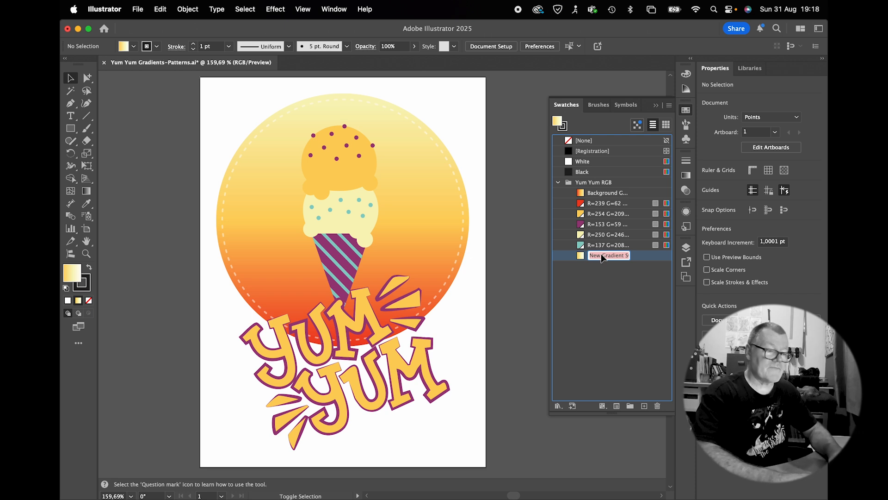
text(Va)
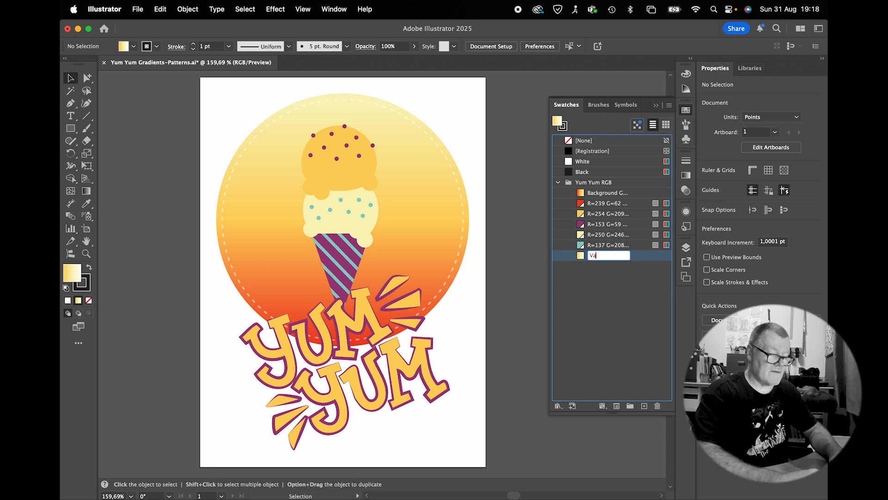
text(nilla Gradient)
key(Return)
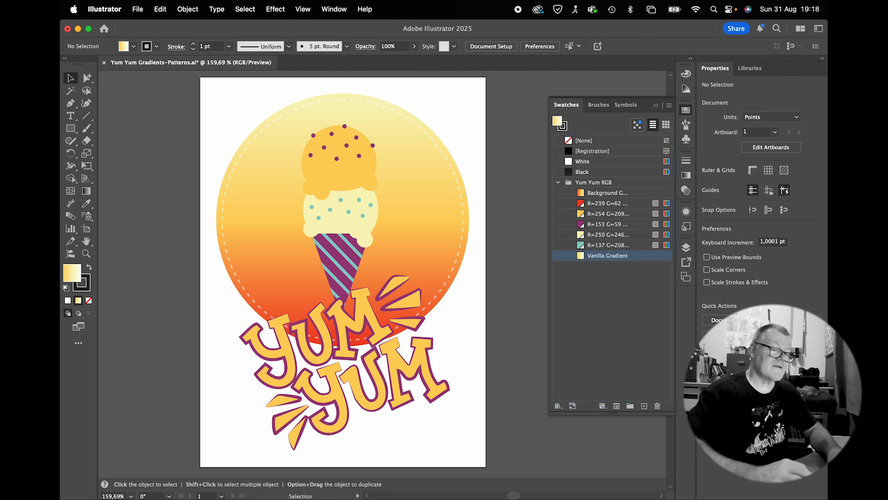
Fill the top ice cream scoop with the Vanilla Gradient, change its type to radial, and reverse it so white is in the center
click(359, 179)
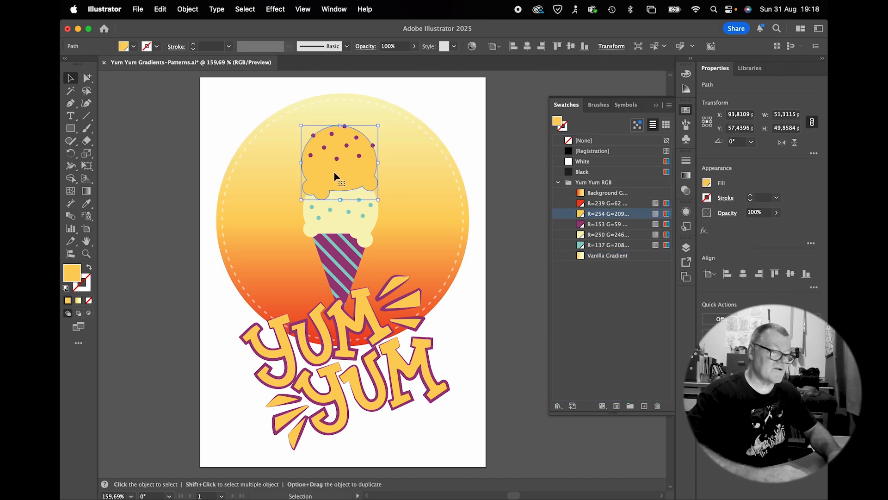
click(579, 256)
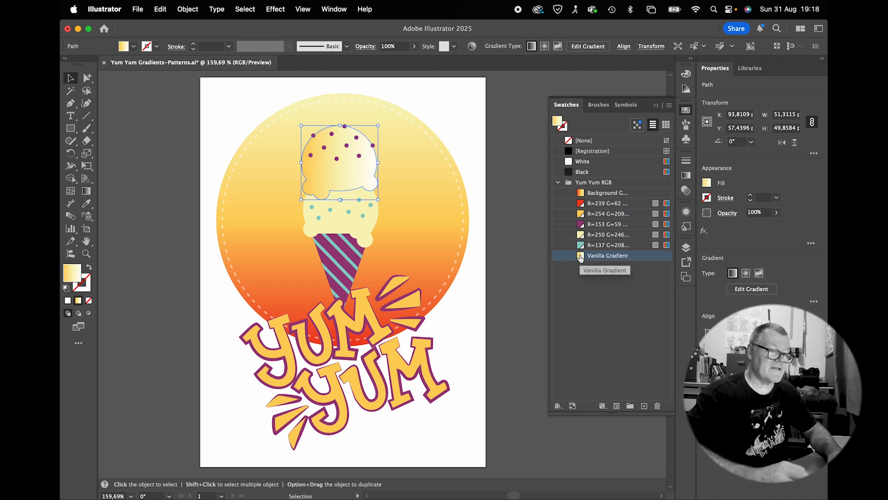
click(687, 179)
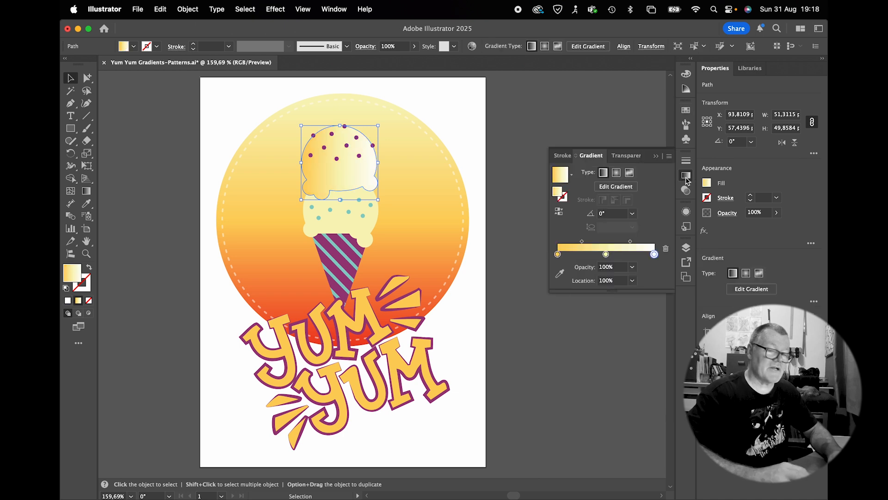
click(617, 173)
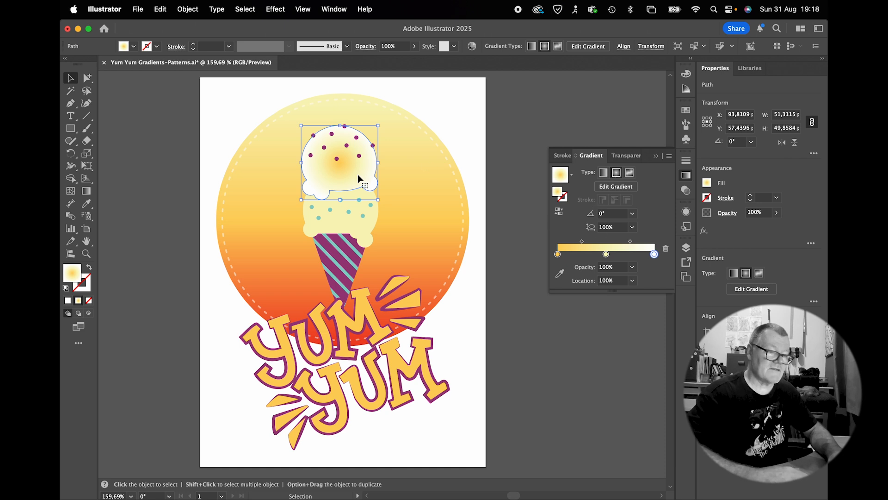
click(559, 209)
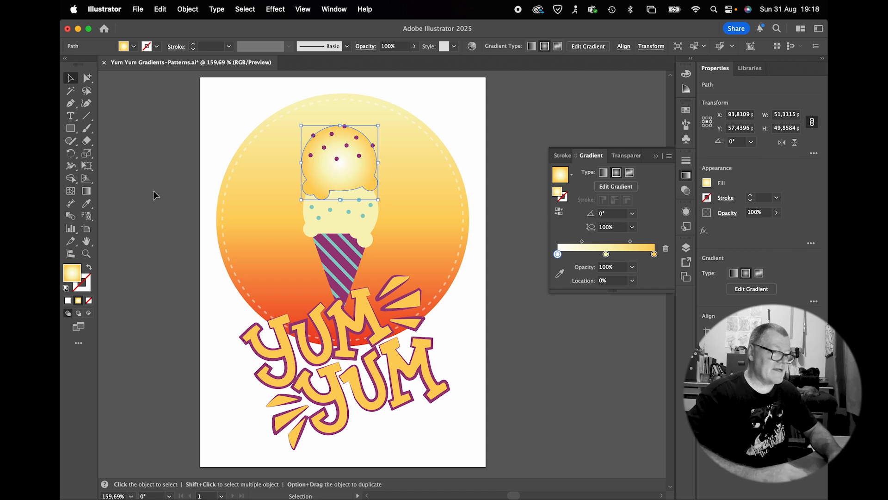
With the Gradient tool, shrink the top scoop's radial gradient and shift it toward the scoop's upper part, then deselect the scoop
click(87, 190)
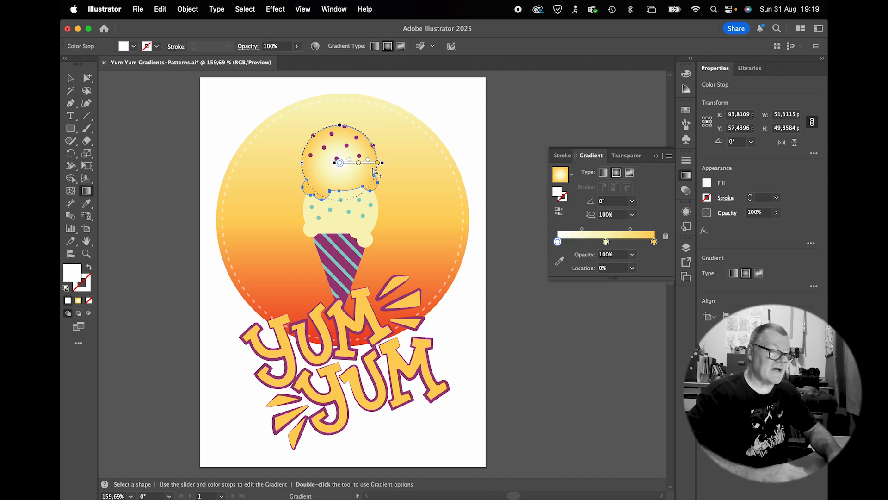
mouse_move(378, 172)
mouse_down()
mouse_move(377, 159)
mouse_move(411, 156)
mouse_move(361, 155)
mouse_move(375, 159)
mouse_up()
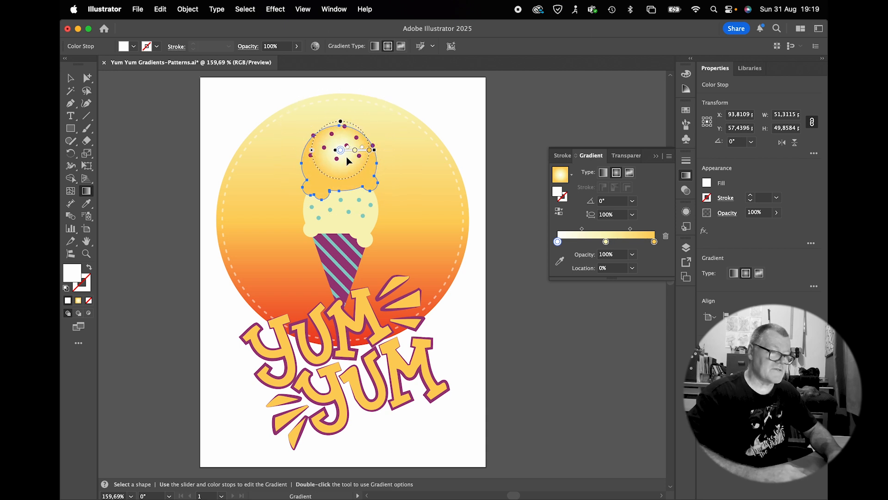
key(v)
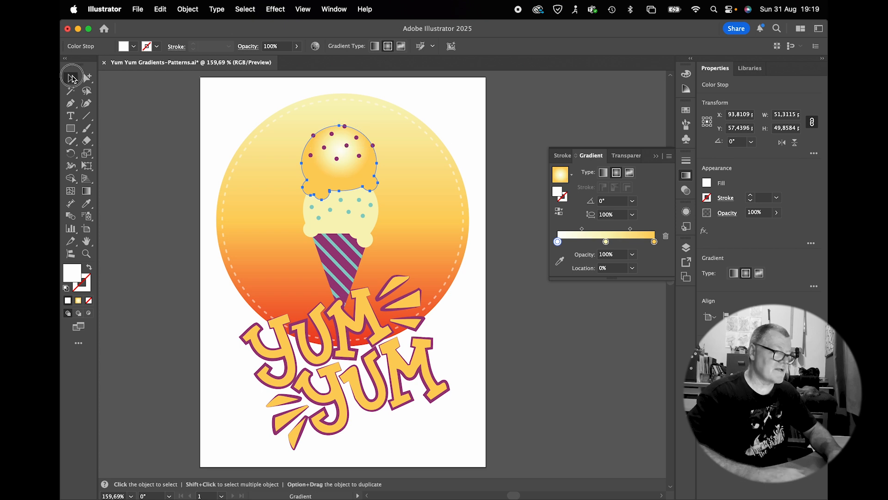
click(179, 171)
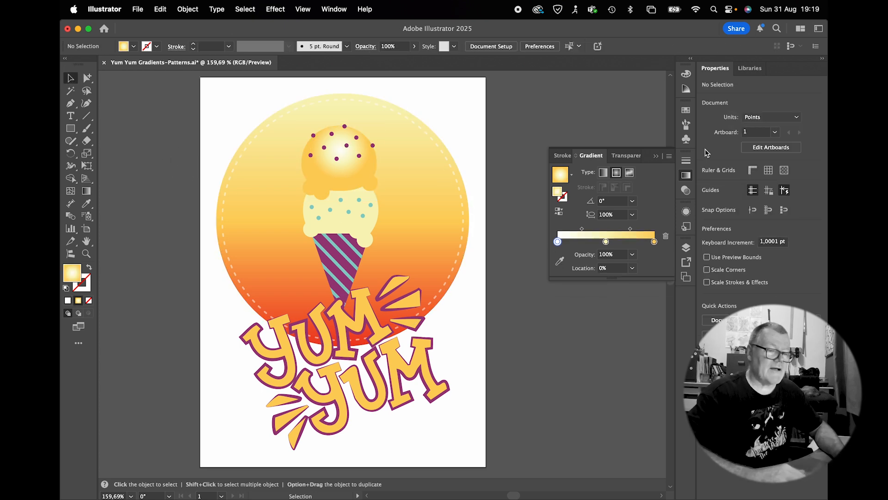
click(687, 110)
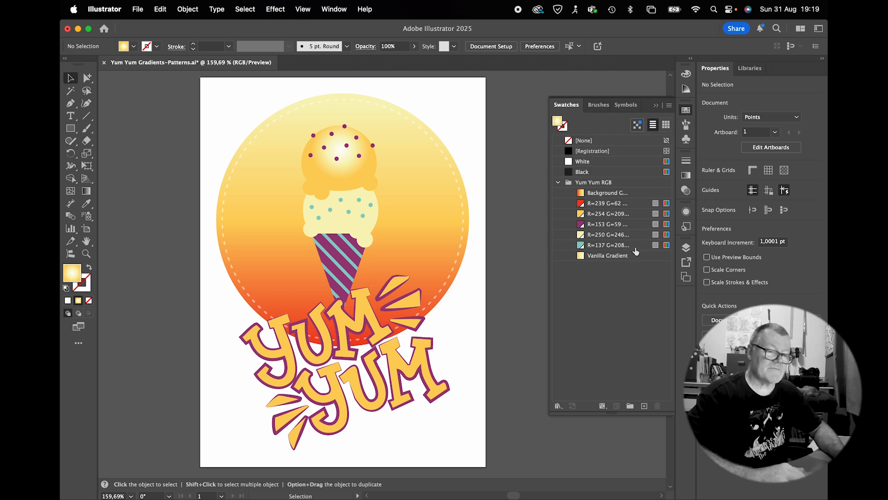
click(418, 190)
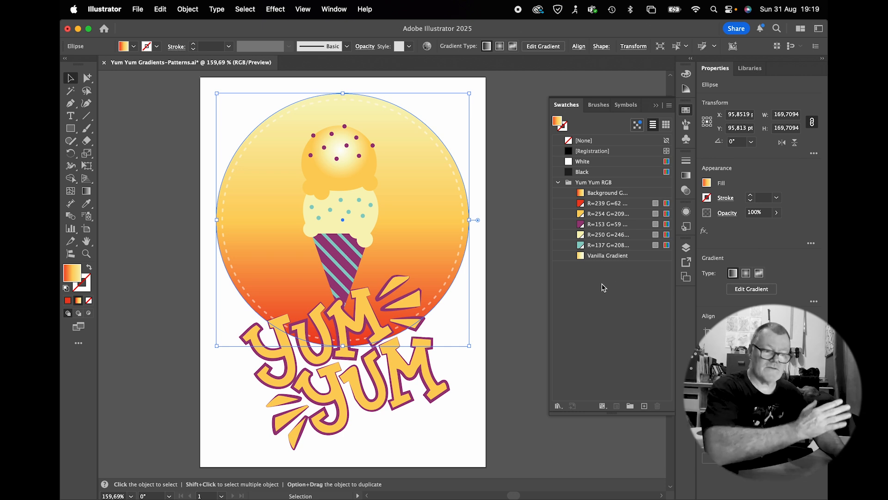
click(523, 219)
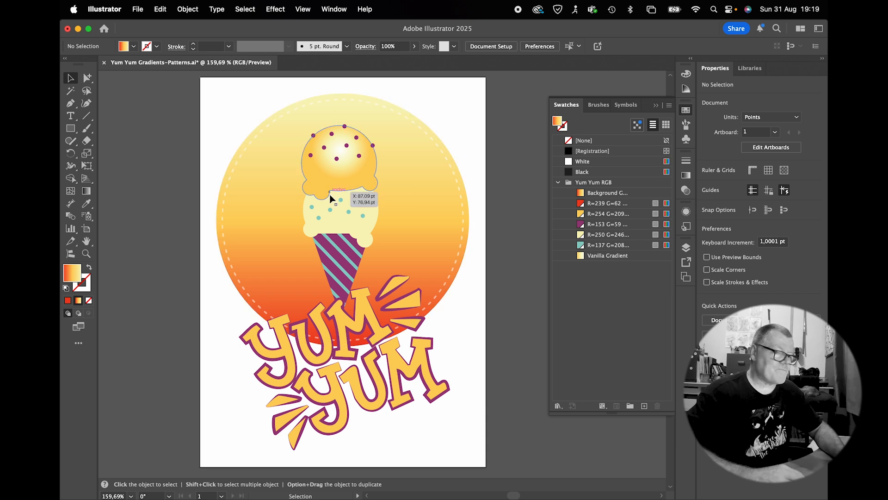
Isolate the cream circle of the lower scoop and give it a freeform gradient drawn with points
click(338, 229)
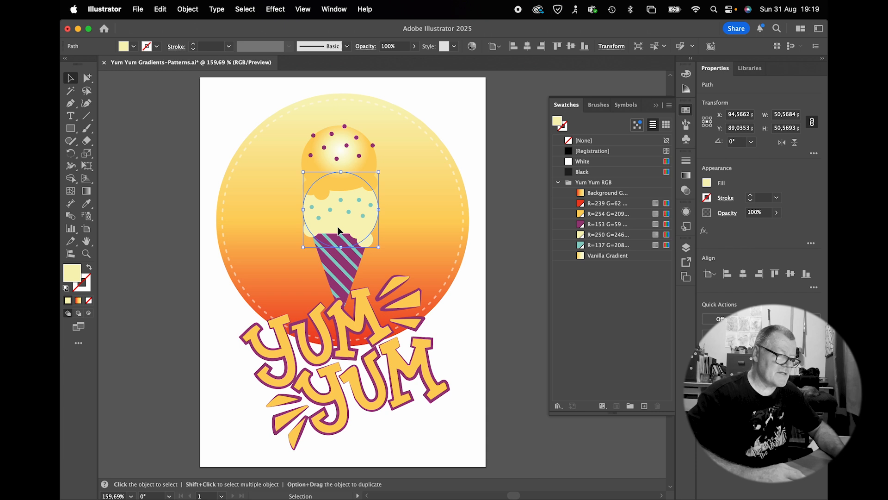
double_click(339, 230)
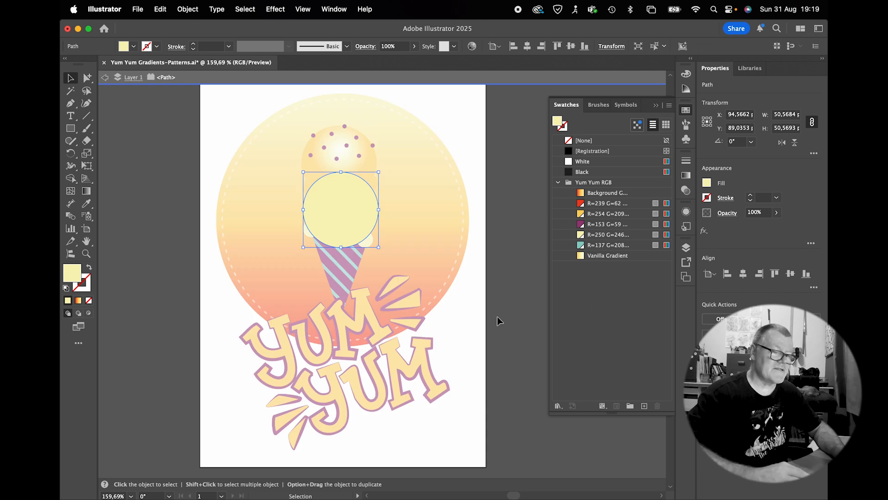
click(687, 177)
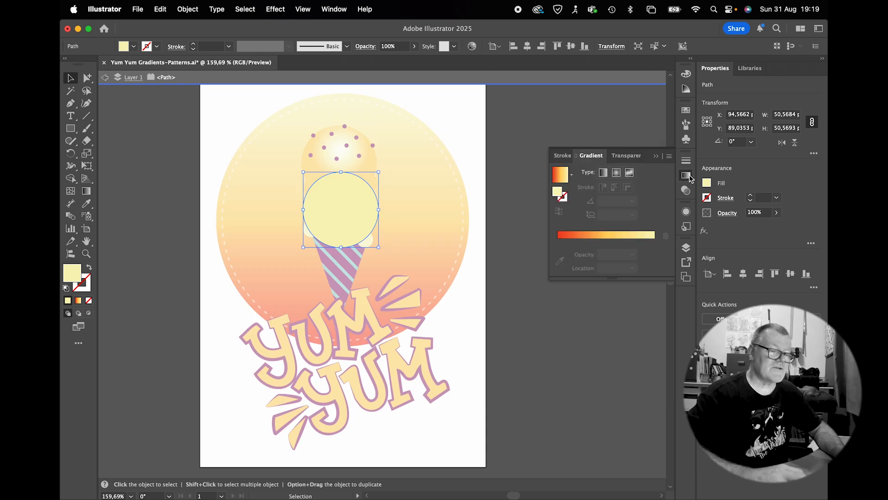
click(630, 173)
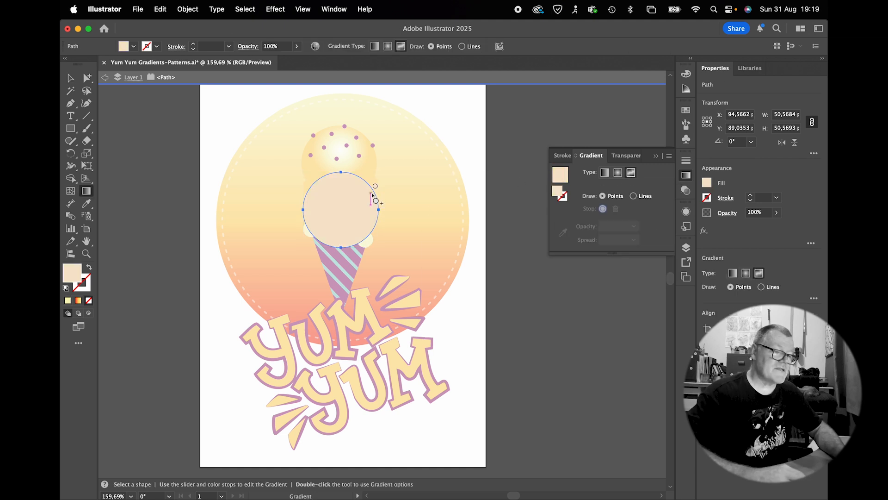
Move the freeform gradient's color stop to the circle's upper-left area and color it with the teal swatch (R=137 G=208)
drag(375, 187, 324, 195)
click(686, 109)
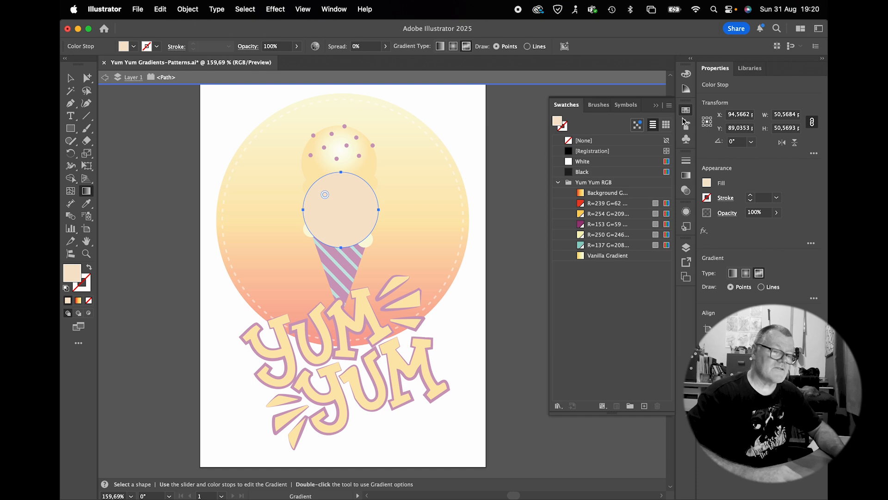
click(580, 246)
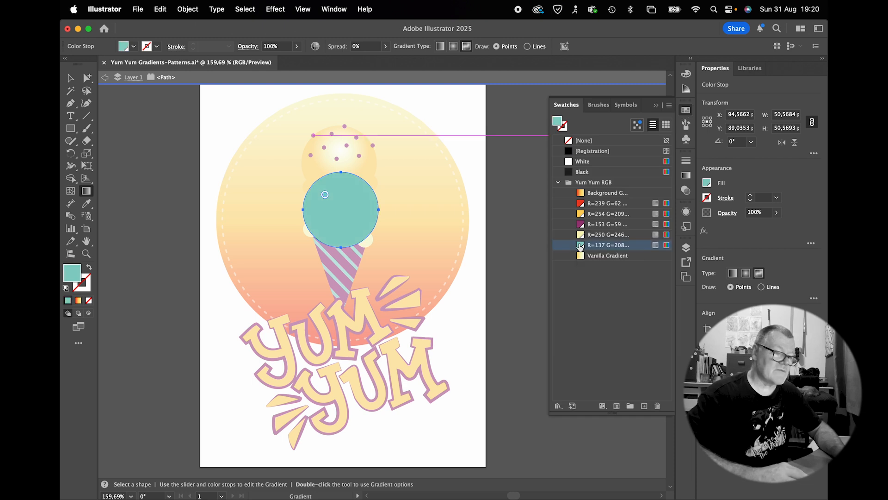
Add a cream stop (R=250 G=246) in the circle's upper right and a yellow stop (R=254 G=209) below the center
click(357, 200)
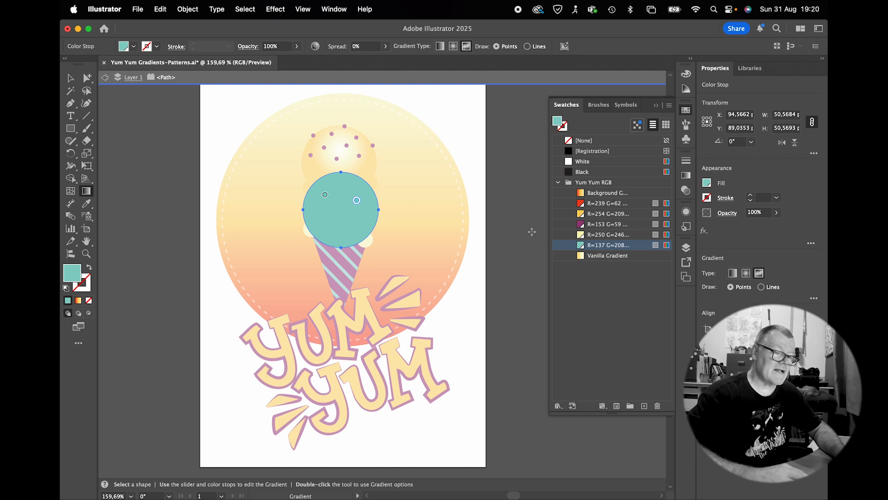
click(582, 236)
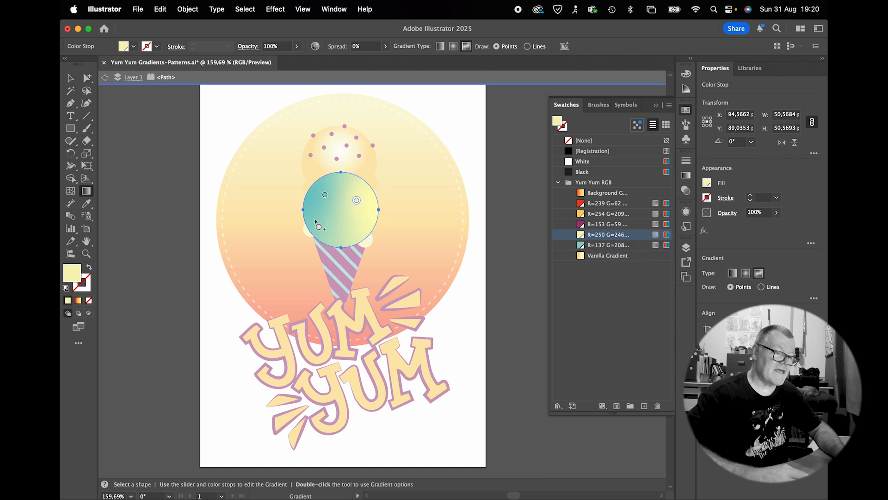
click(335, 220)
click(580, 215)
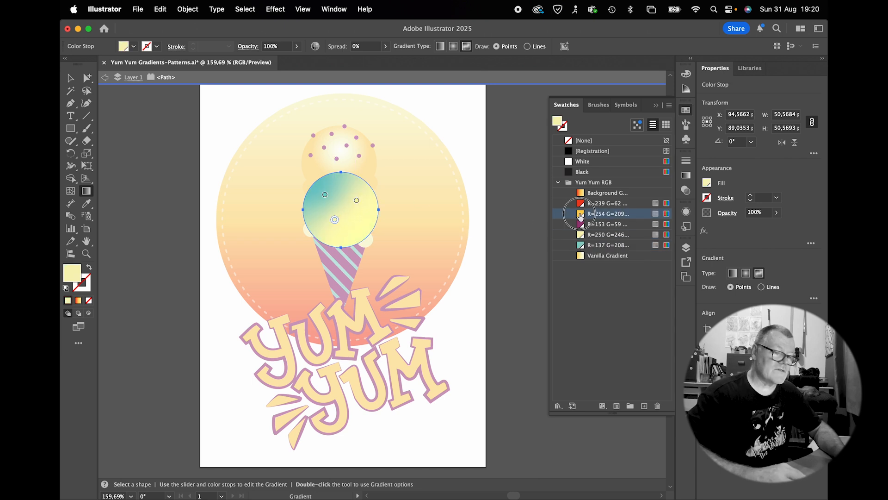
Fine-tune the positions of the freeform gradient's color stops on the lower scoop and leave isolation mode
drag(356, 200, 332, 226)
drag(325, 194, 323, 188)
click(70, 78)
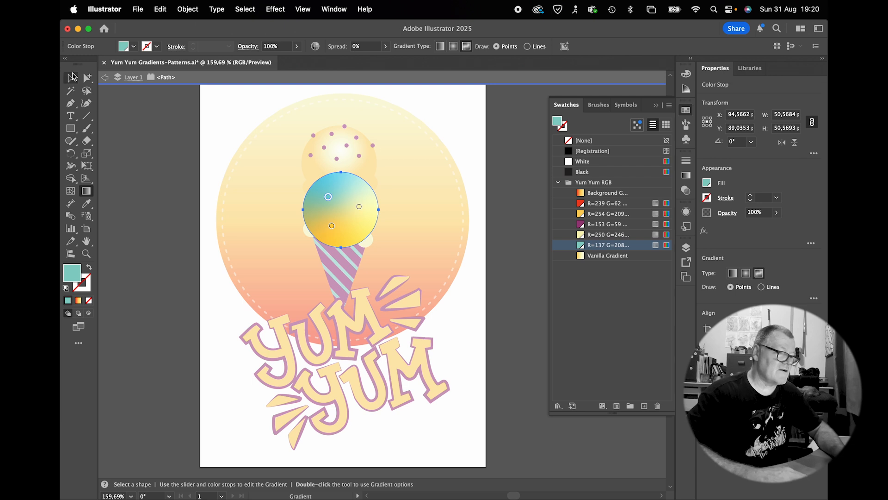
double_click(139, 160)
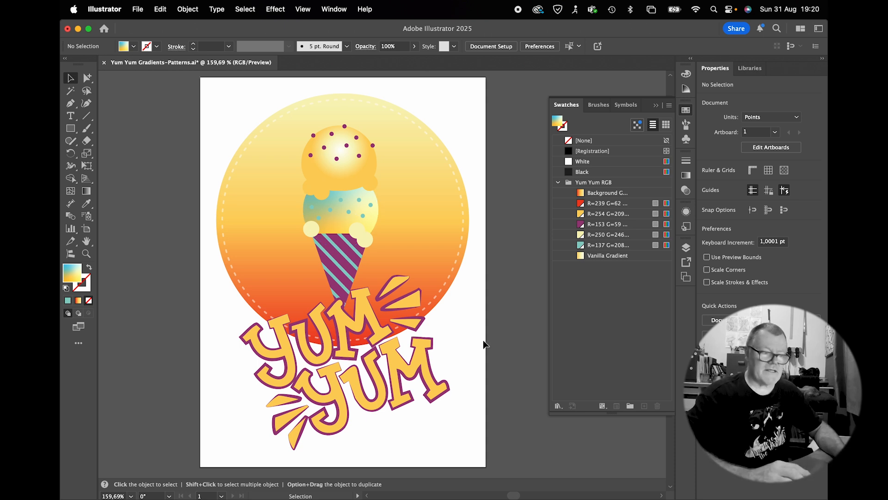
Isolate the ice cream cone's clip group and delete all of its teal diagonal stripes
scroll(468, 343, right, 5)
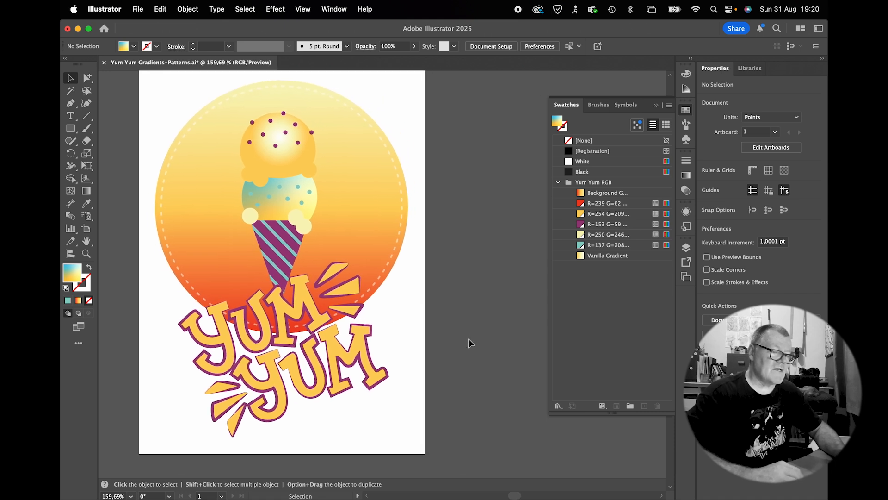
click(286, 252)
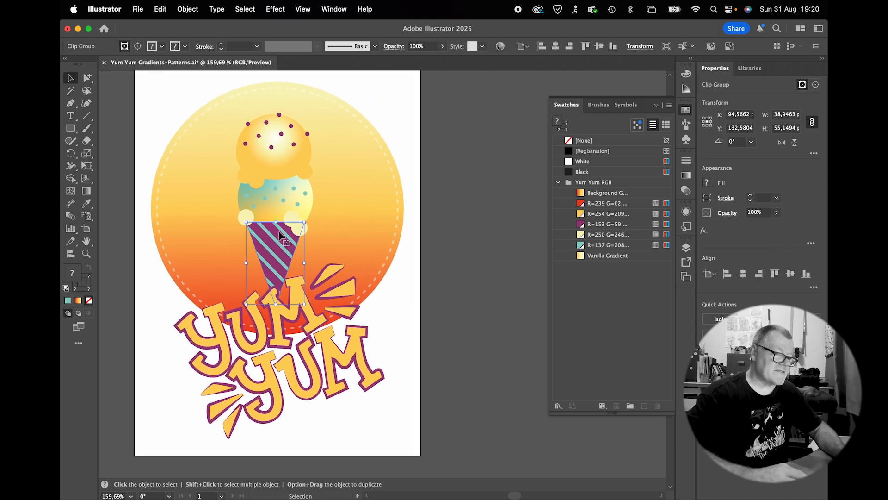
double_click(273, 256)
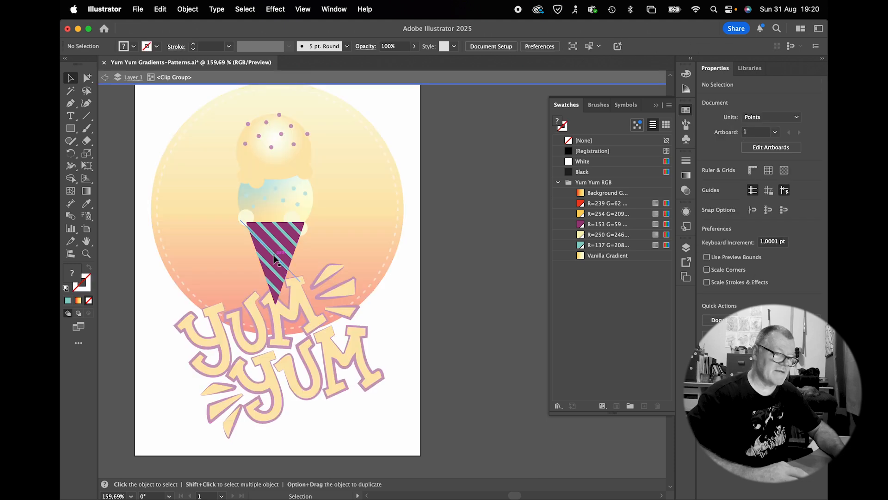
click(274, 256)
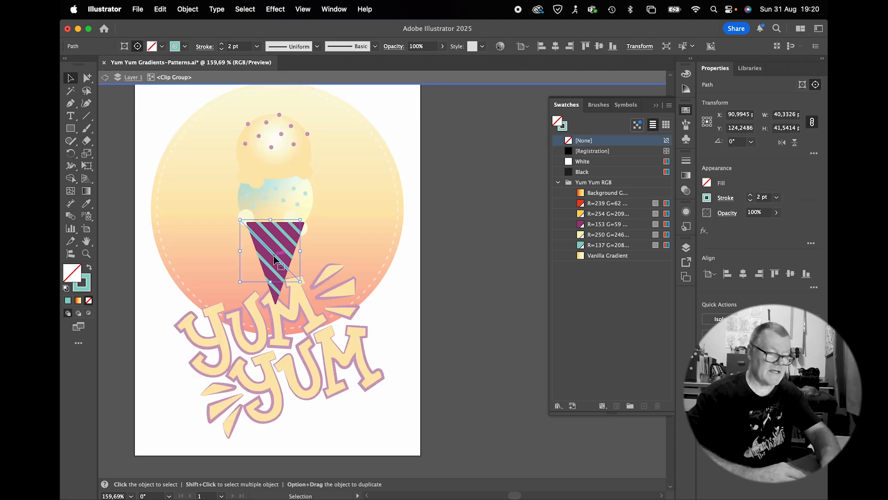
key(Delete)
click(280, 246)
click(288, 239)
key(Delete)
click(271, 273)
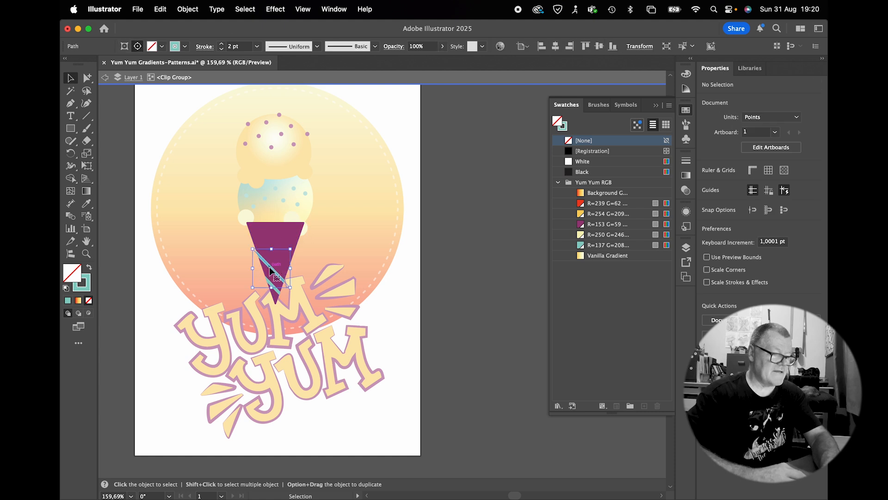
key(Delete)
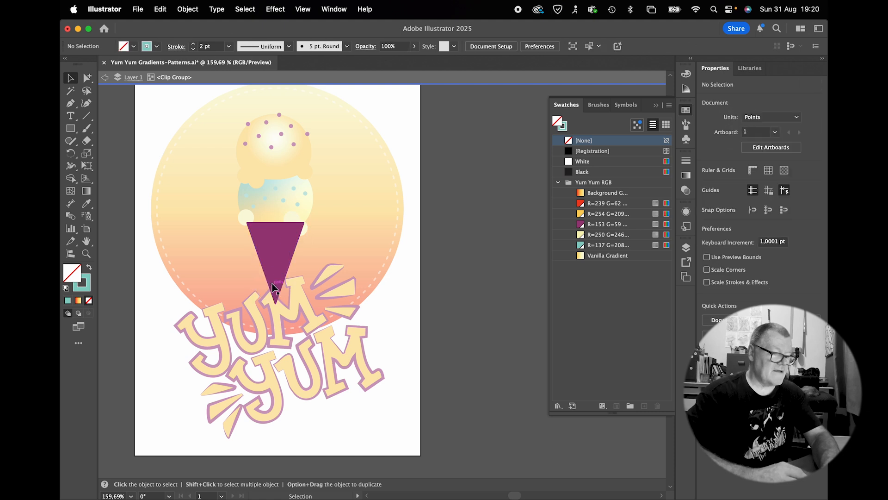
Draw a square of about 35 pt on the empty canvas beside the artboard and fill it with the purple swatch (R=153 G=59)
click(284, 248)
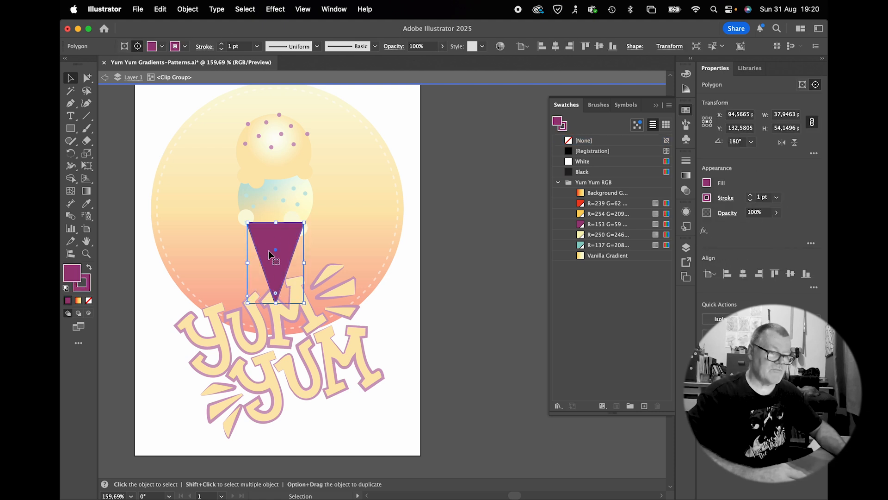
click(448, 146)
scroll(448, 145, right, 5)
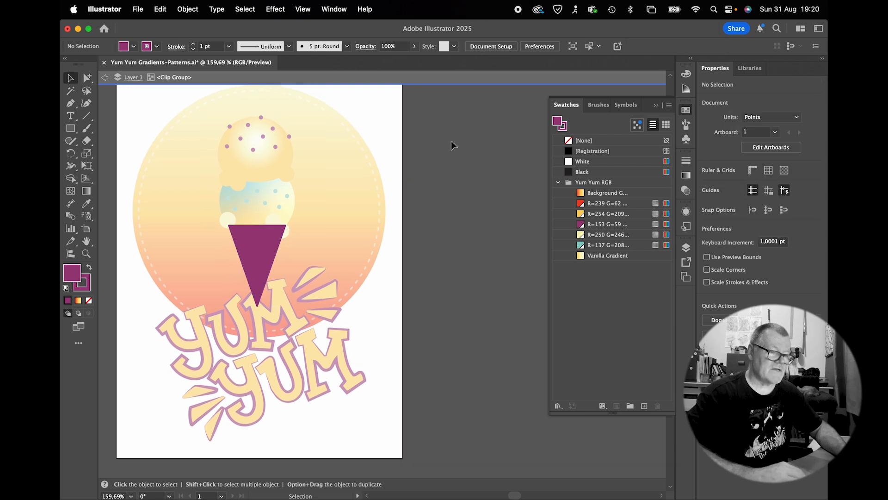
click(70, 128)
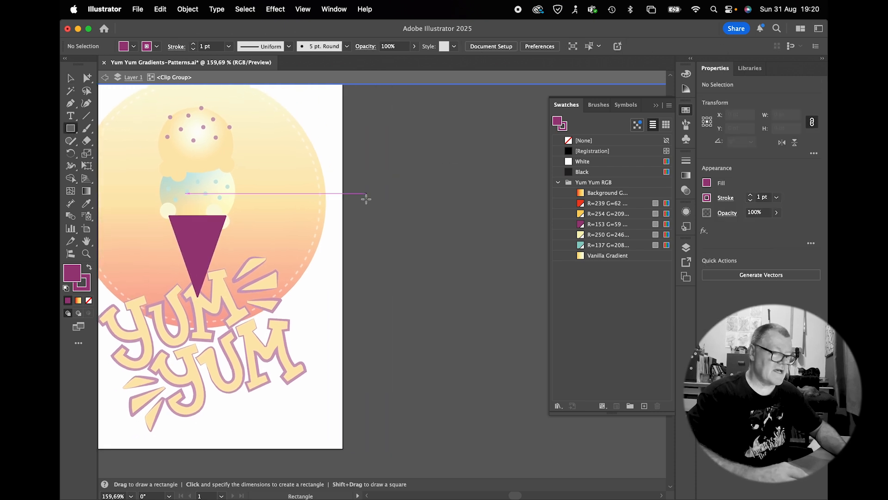
drag(366, 201, 418, 235)
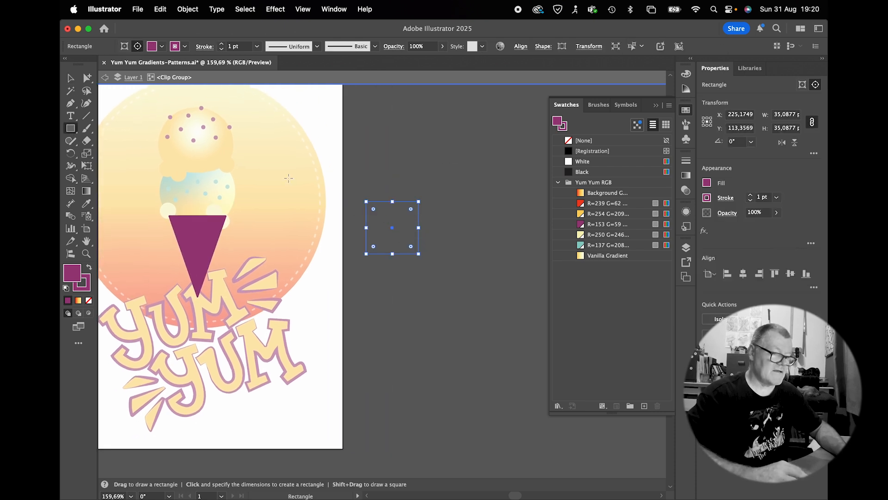
click(70, 79)
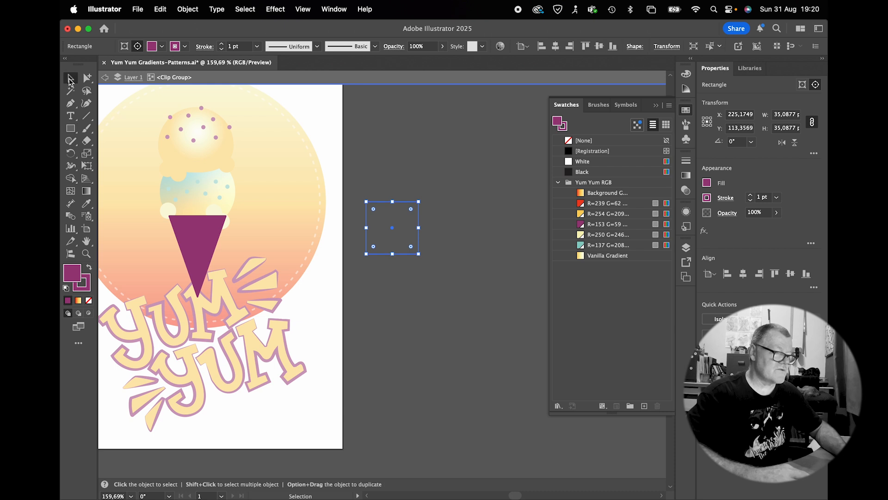
click(580, 225)
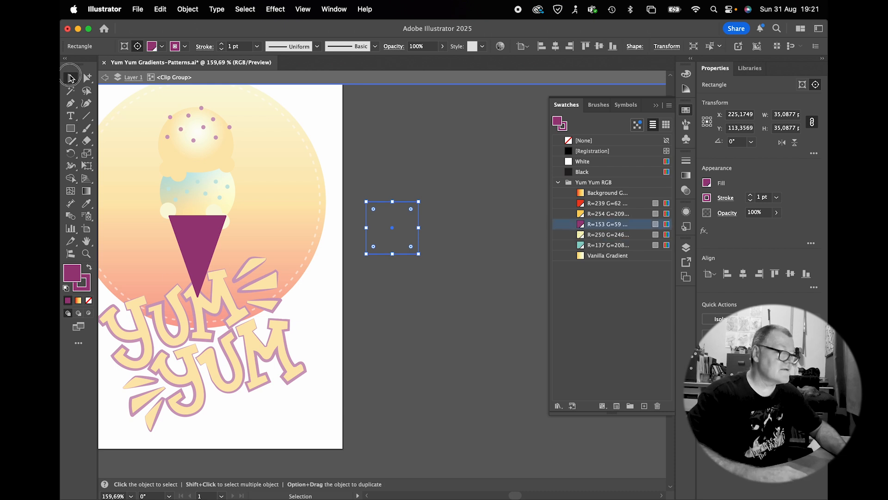
Cut the purple square out of the cone's clip group, exit isolation mode and paste it beside the artboard
click(486, 163)
drag(467, 160, 378, 287)
key(BackSpace)
key(Escape)
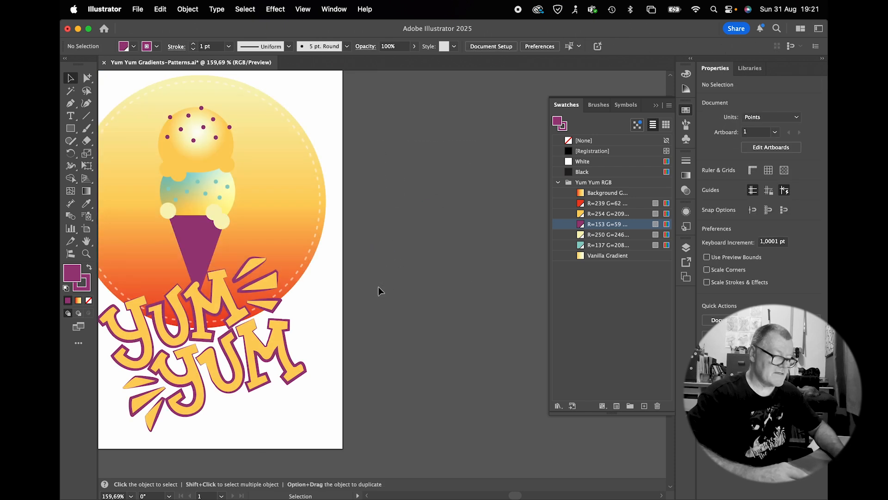
key(super+v)
drag(395, 273, 398, 218)
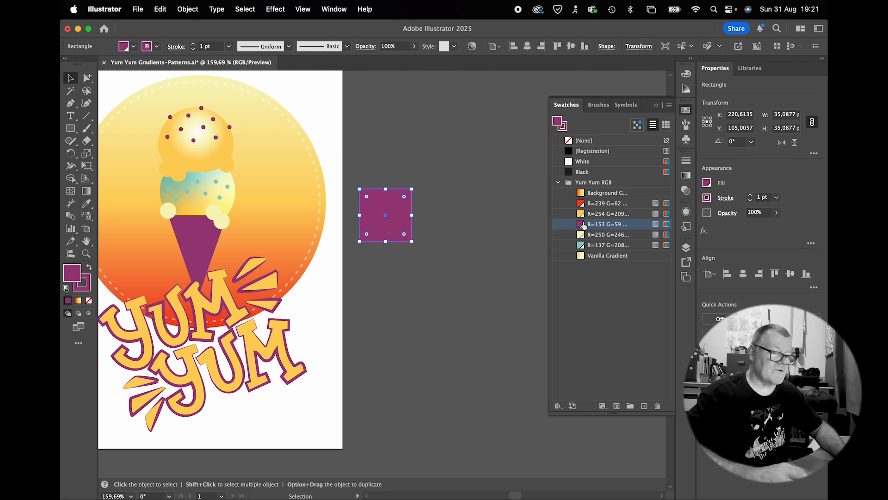
Create a copy of the purple square scaled uniformly to 70%
click(188, 9)
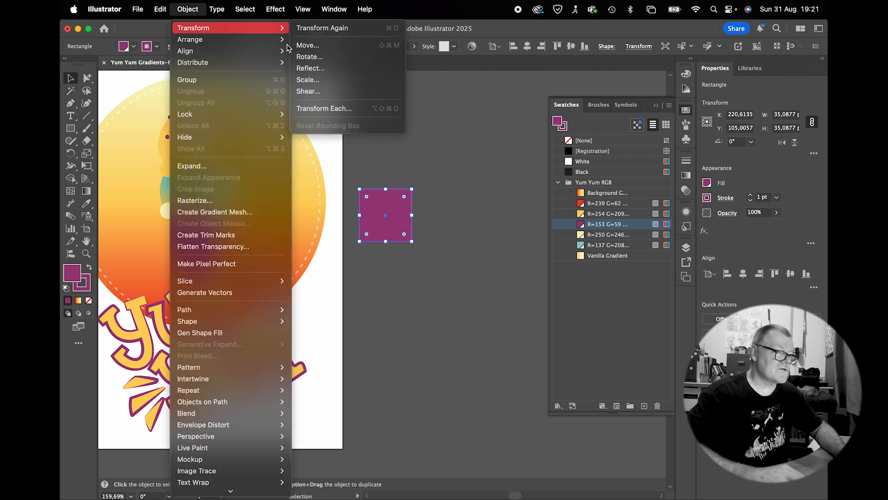
mouse_move(195, 28)
click(309, 80)
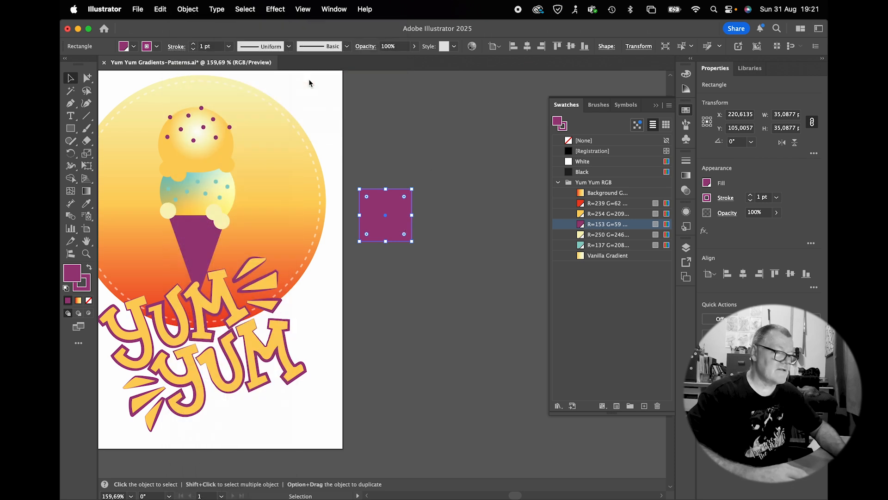
key(shift+Up)
key(shift+Up)
key(shift+Up)
key(shift+Up)
key(shift+Up)
key(shift+Up)
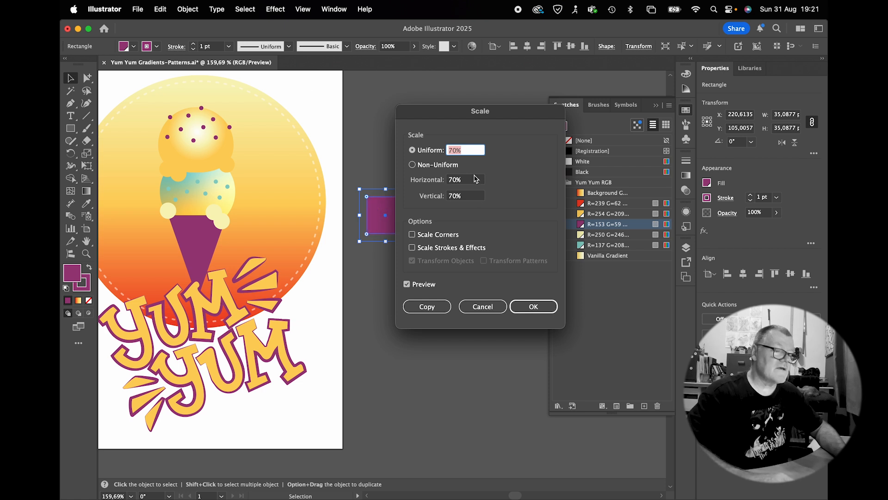
click(424, 306)
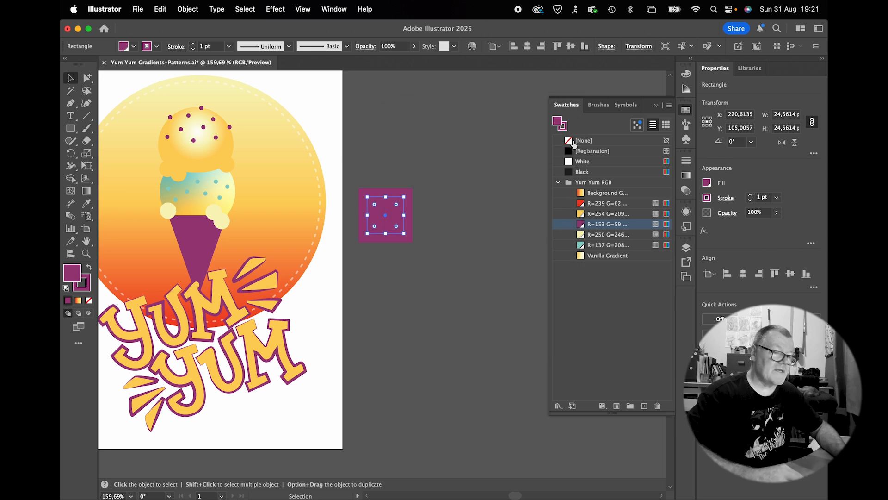
Give the inner square no fill and a 3 pt stroke in the yellow swatch (R=254 G=209)
click(573, 142)
click(567, 129)
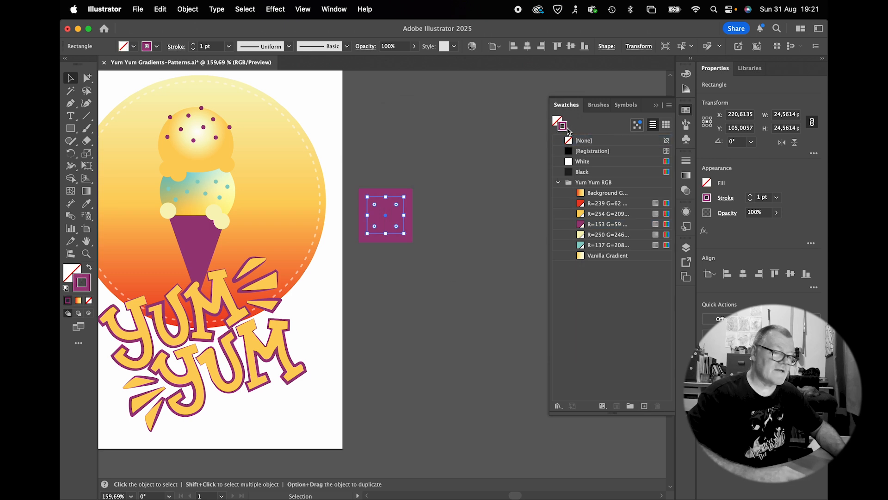
click(581, 215)
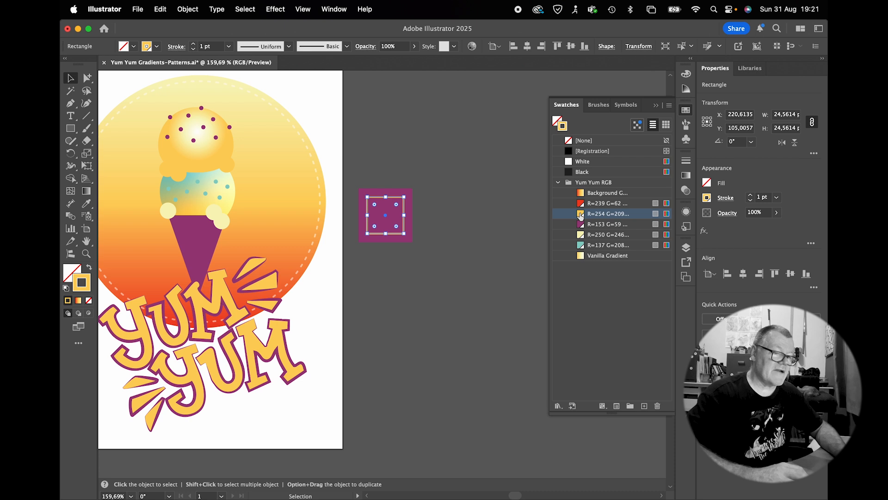
click(194, 44)
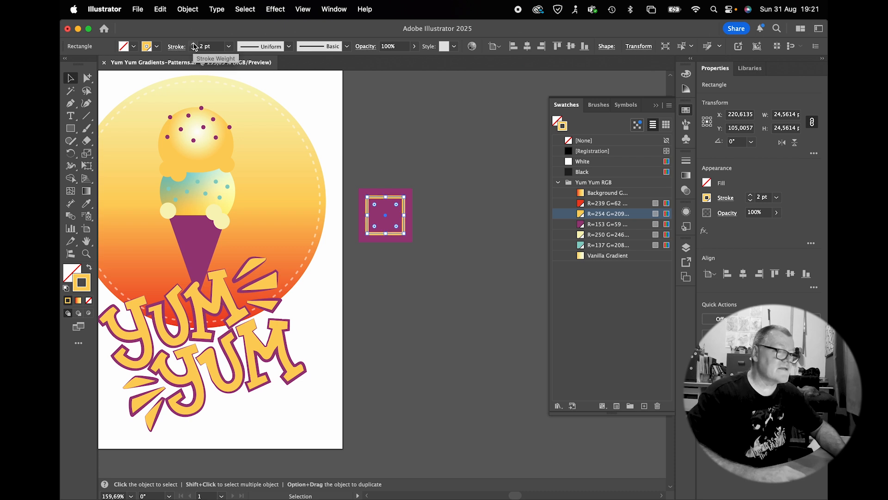
click(195, 45)
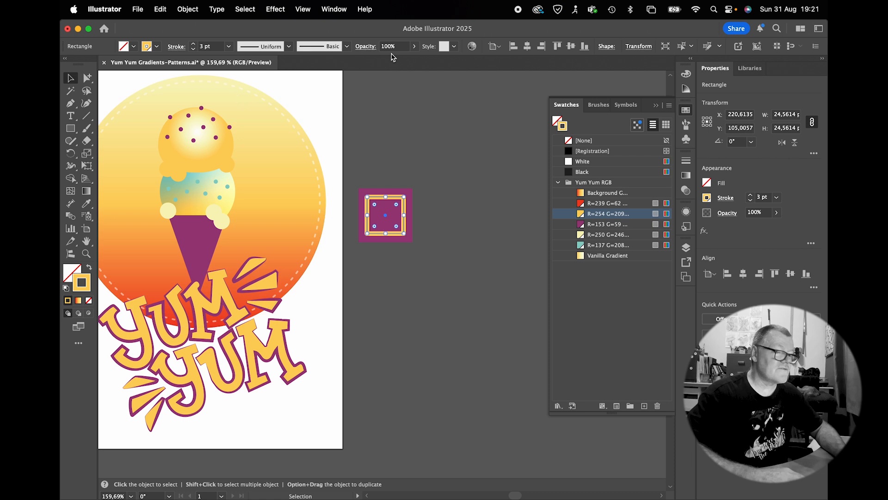
click(413, 168)
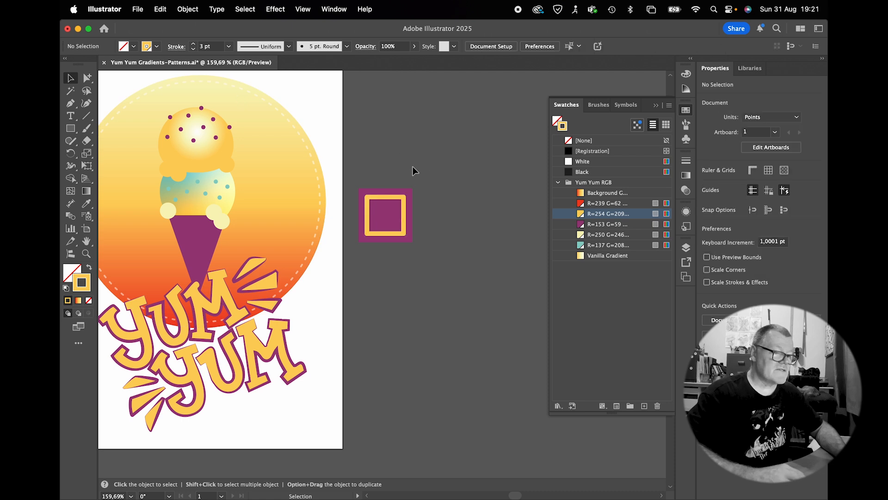
Expand the inner square's yellow stroke into a filled shape and deselect it
click(403, 204)
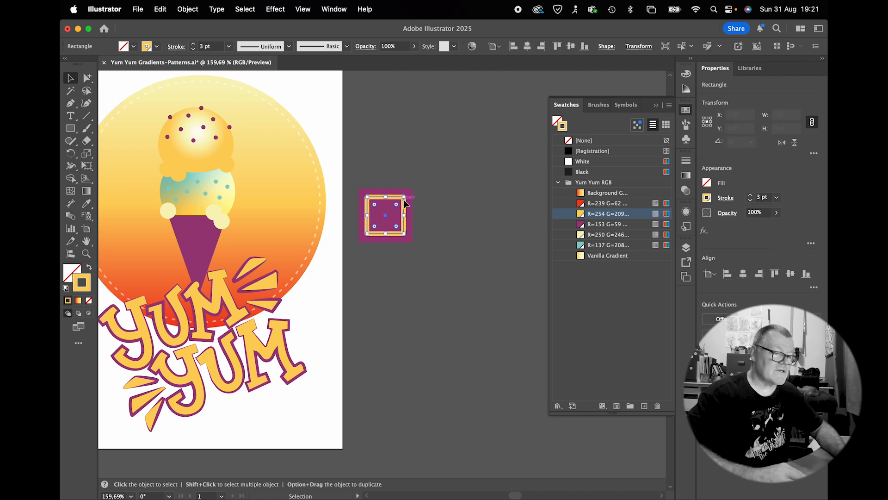
click(186, 10)
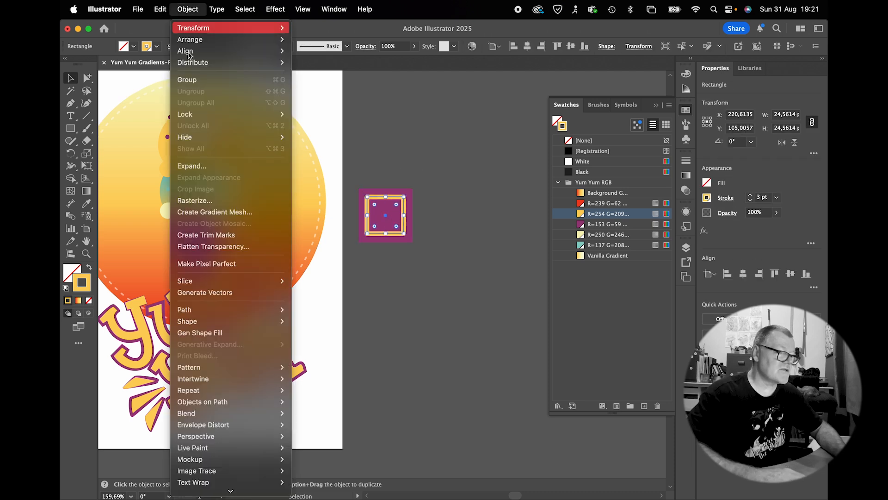
click(202, 167)
click(471, 324)
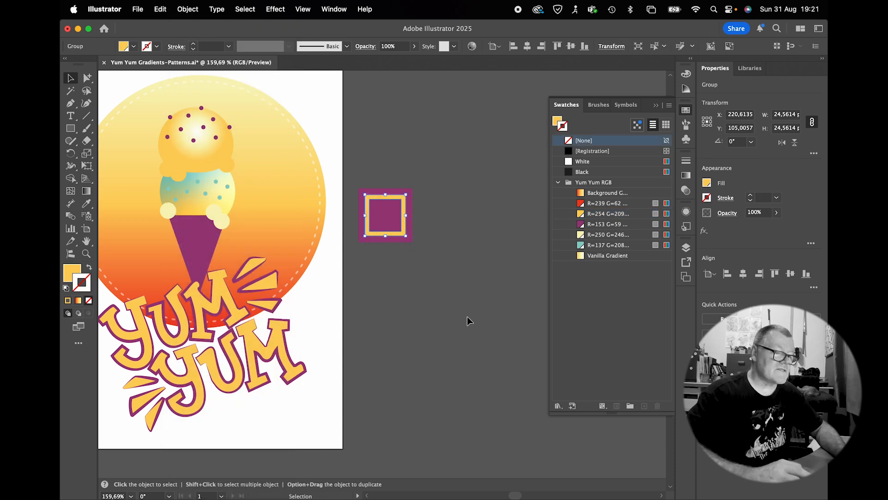
click(445, 275)
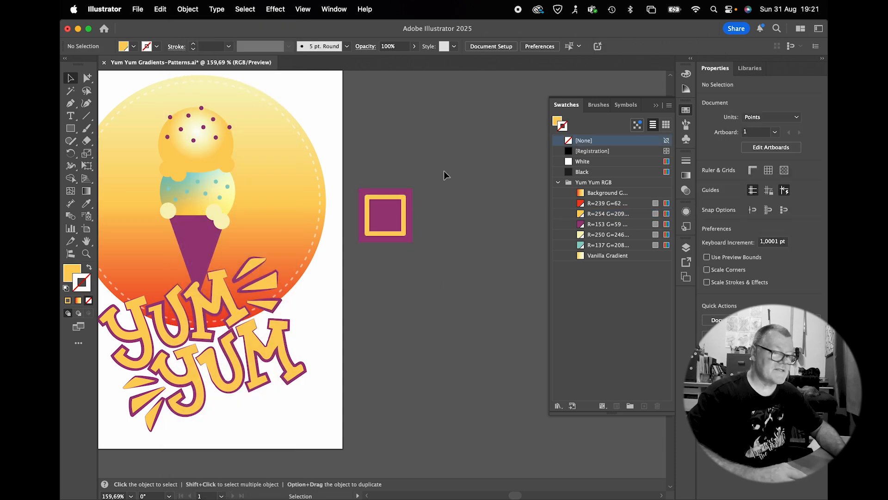
Select the purple square with its yellow frame and make a new pattern from them
drag(380, 241, 359, 271)
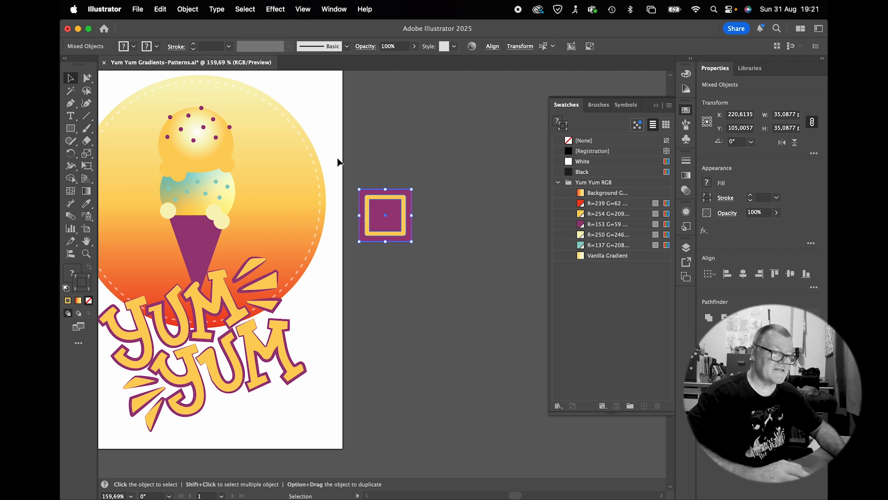
click(187, 9)
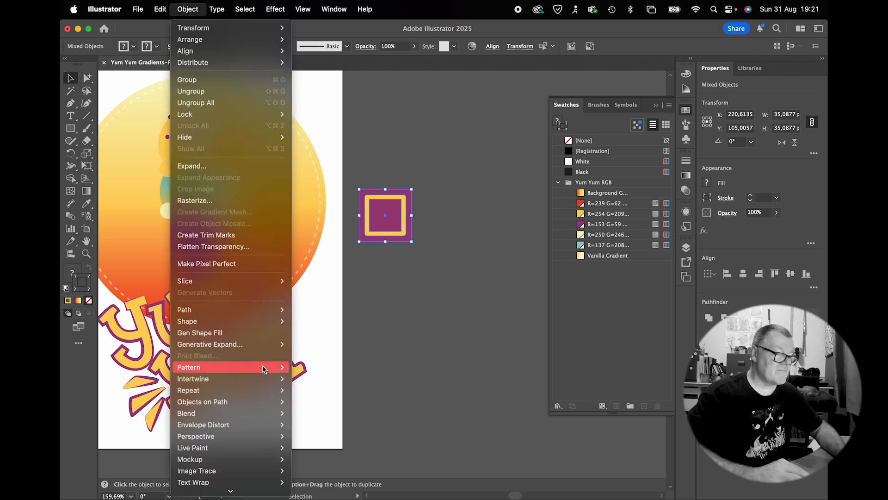
mouse_move(264, 368)
click(321, 367)
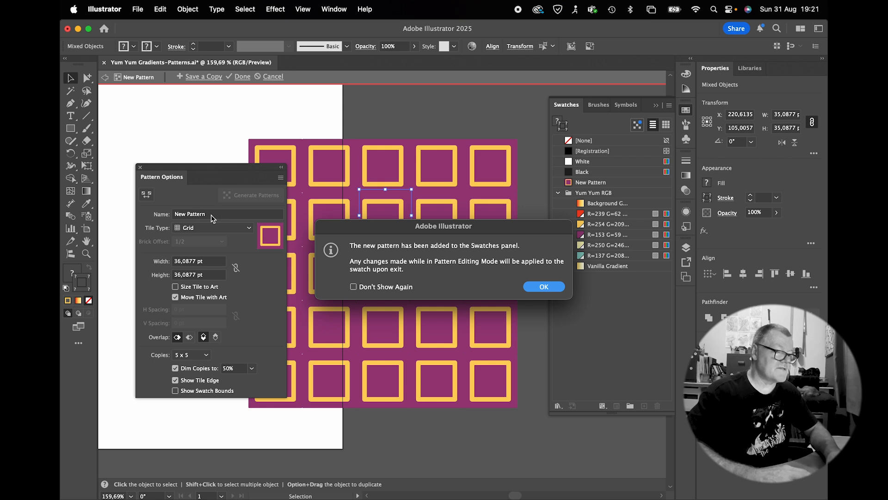
click(530, 285)
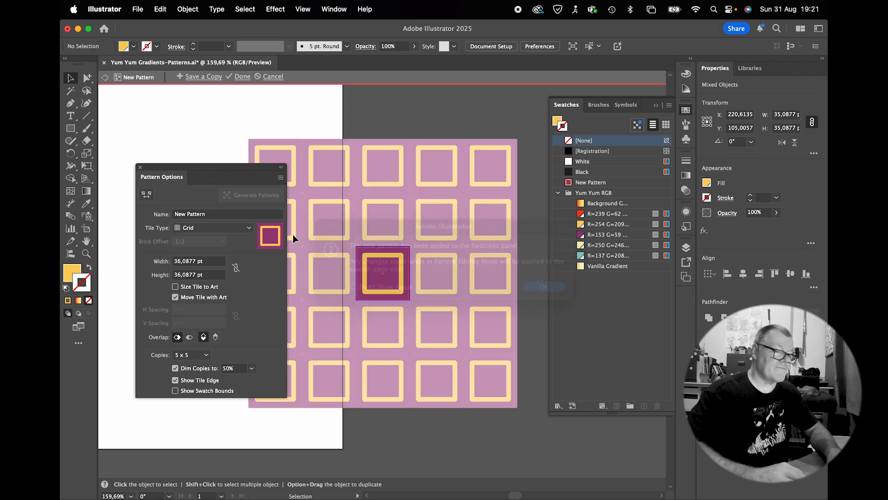
Name the pattern Cone, keep the grid tile type and finish pattern editing
triple_click(230, 214)
text(Cone)
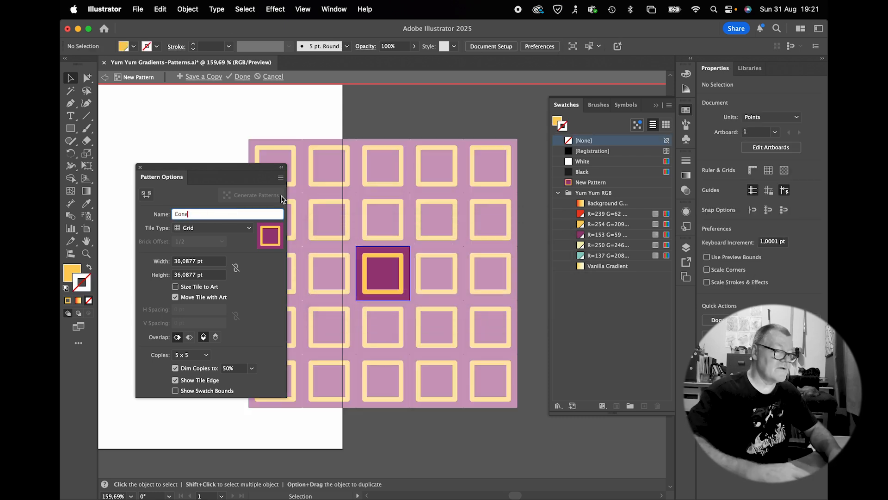
click(241, 79)
click(226, 77)
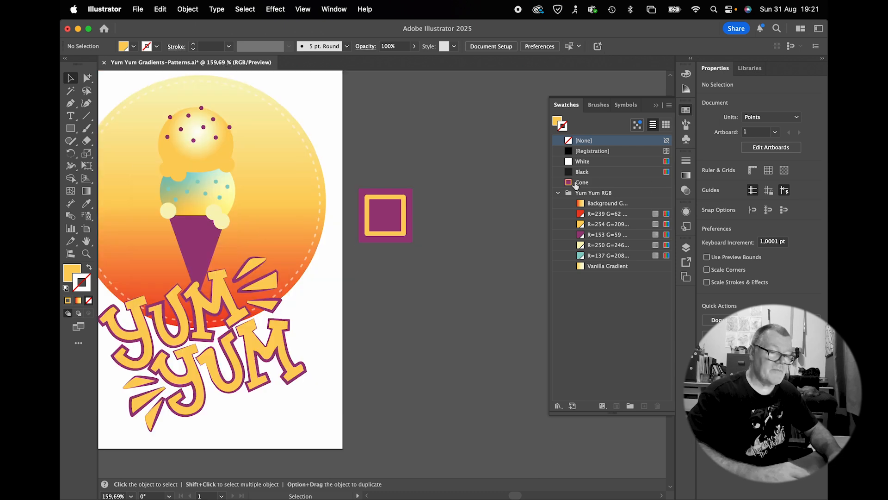
Delete the purple square and yellow frame used as the pattern's source artwork beside the artboard
click(364, 238)
key(Delete)
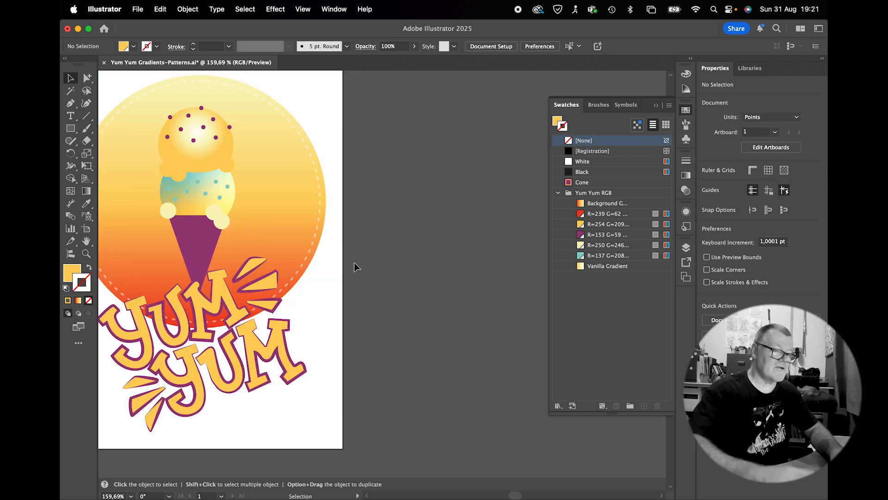
Fill the ice cream cone with the Cone pattern swatch and leave its stroke set to None
click(204, 243)
key(super+equal)
key(super+equal)
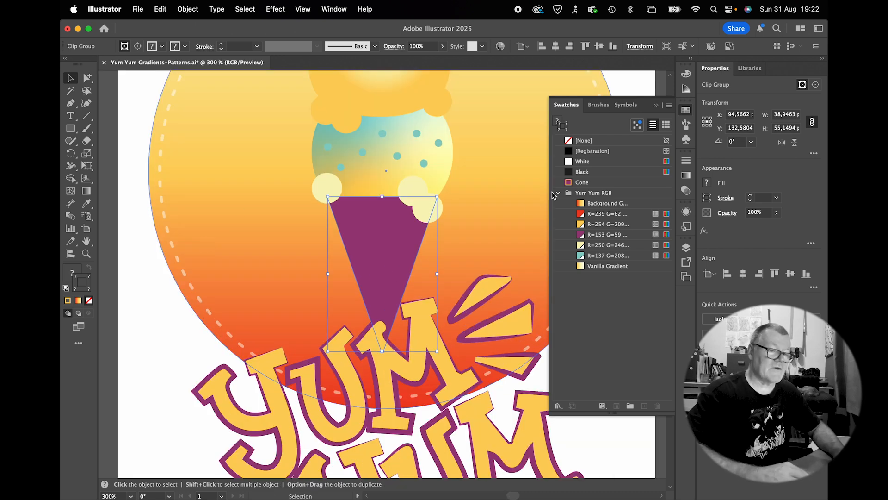
click(569, 183)
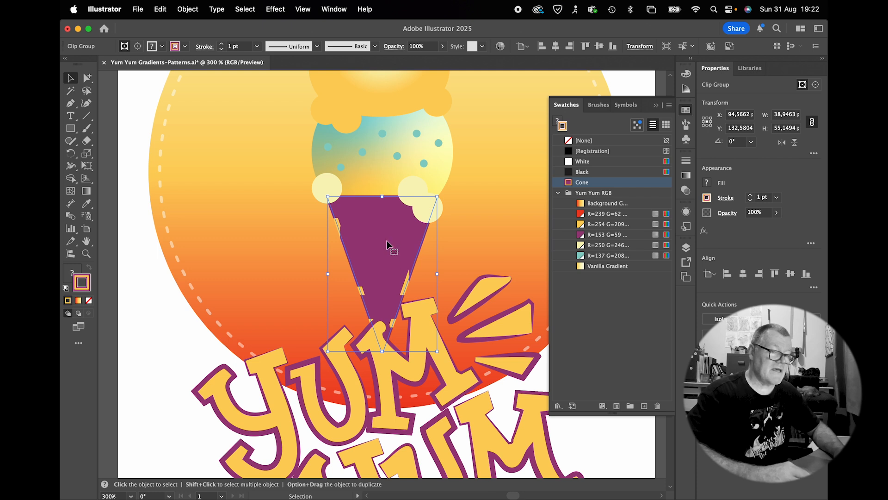
click(570, 142)
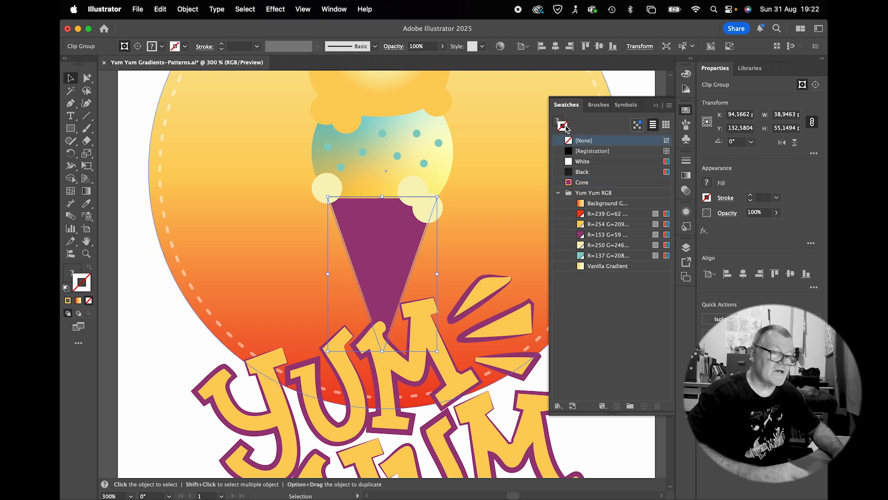
click(558, 121)
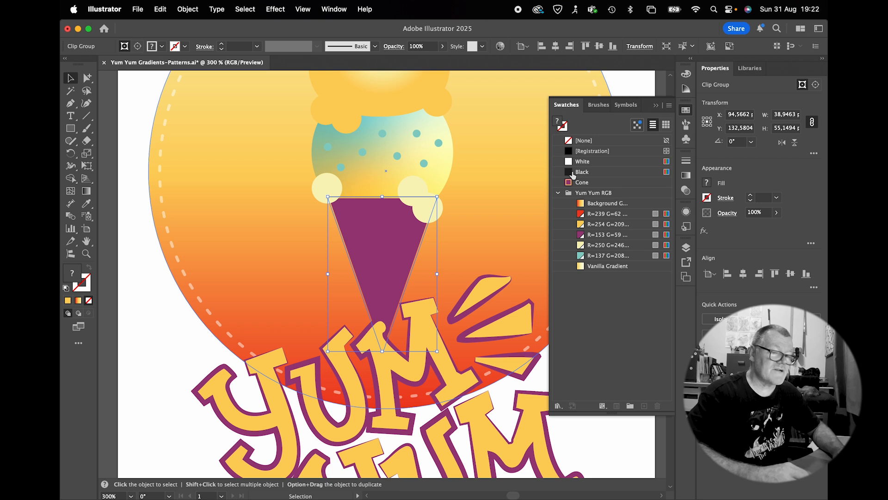
click(574, 183)
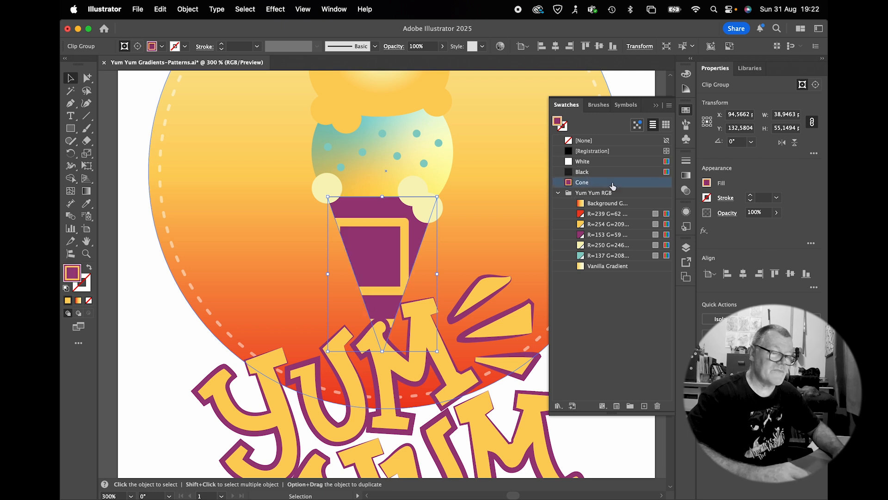
Scale only the cone's pattern uniformly to 12%, with Transform Objects off and Transform Patterns on
scroll(502, 185, right, 2)
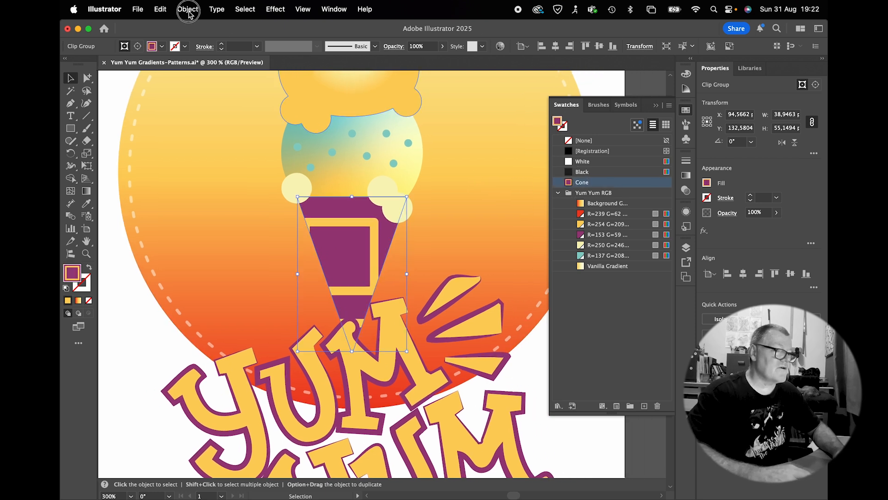
click(187, 9)
mouse_move(194, 29)
click(337, 74)
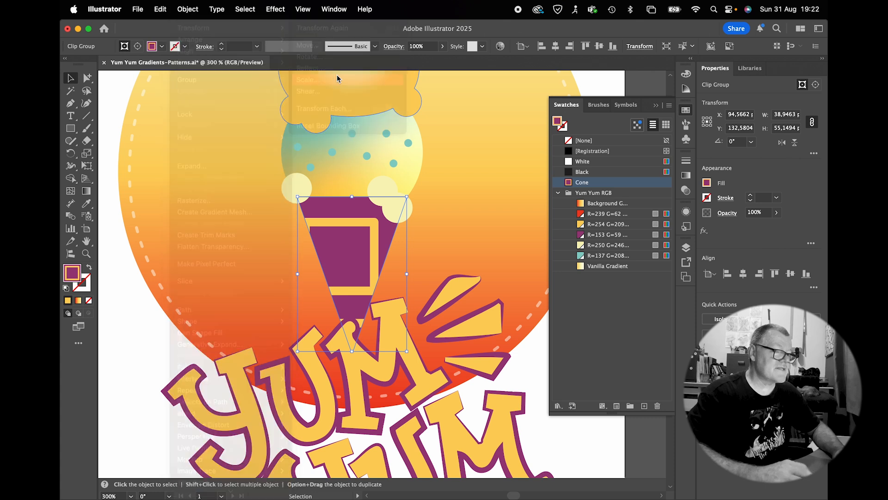
drag(457, 110, 529, 88)
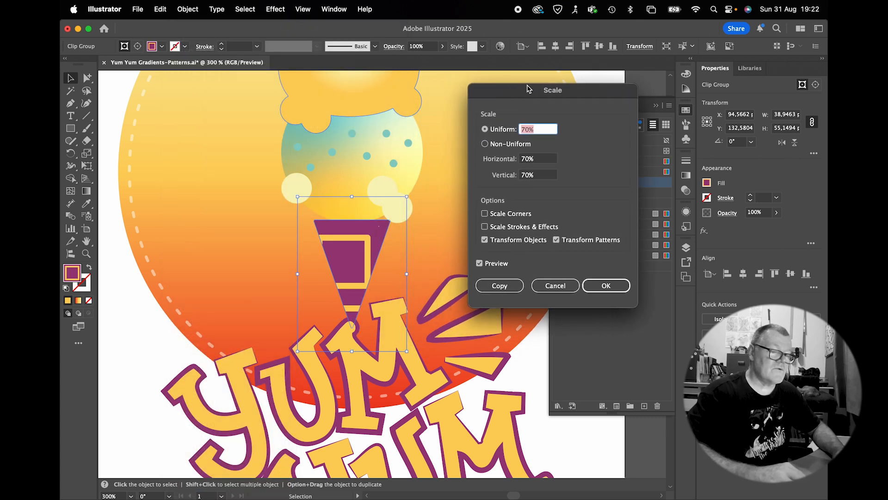
click(486, 241)
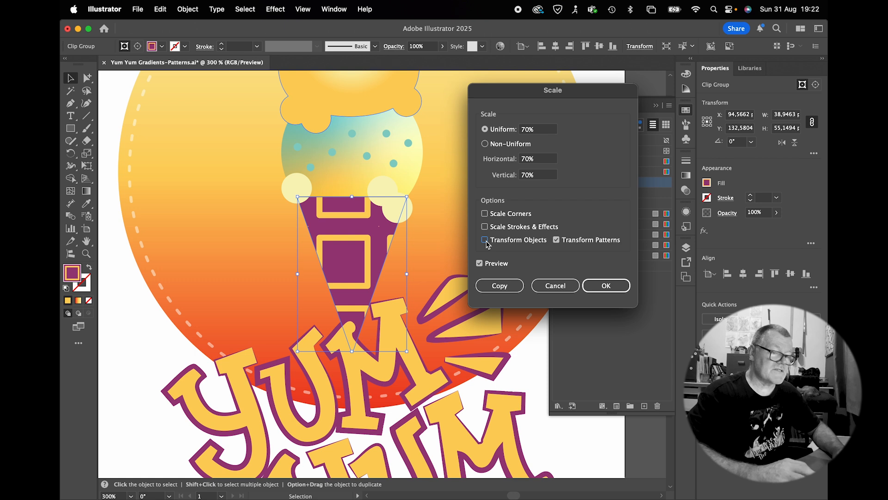
double_click(531, 130)
text(10)
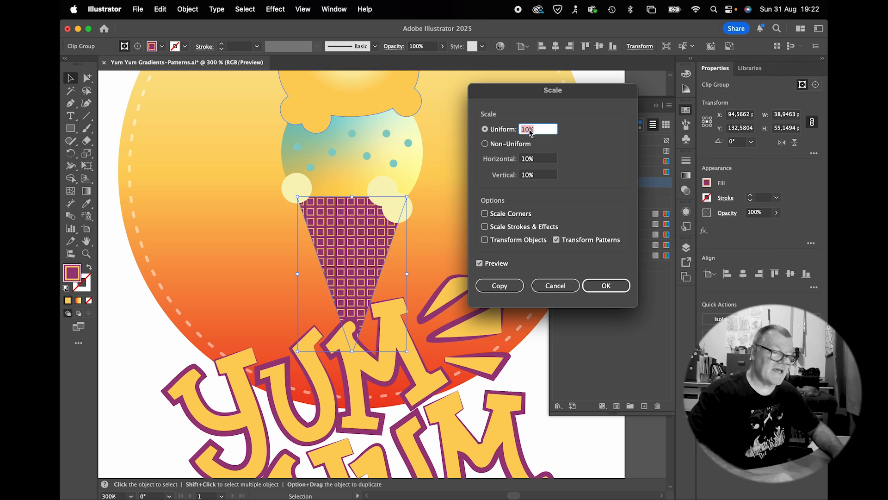
key(Up)
key(Up)
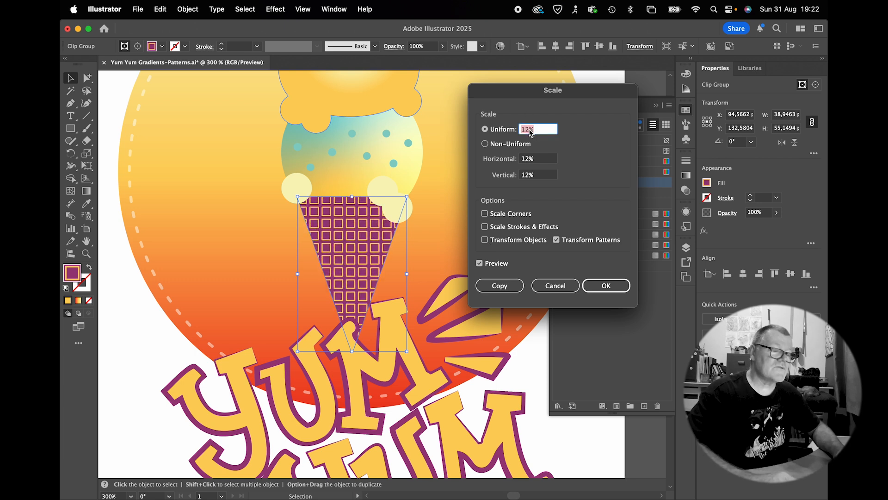
click(597, 285)
Rotate only the cone's pattern by 45°, leaving the cone shape itself untransformed
click(192, 12)
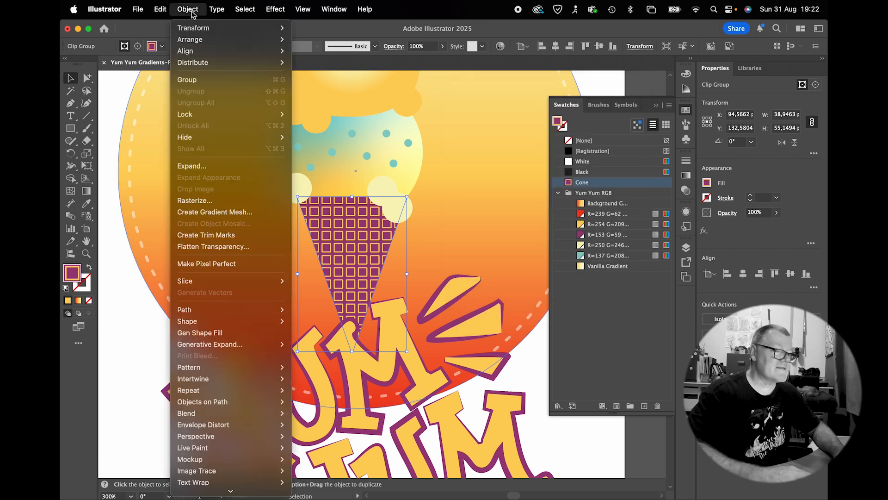
click(315, 55)
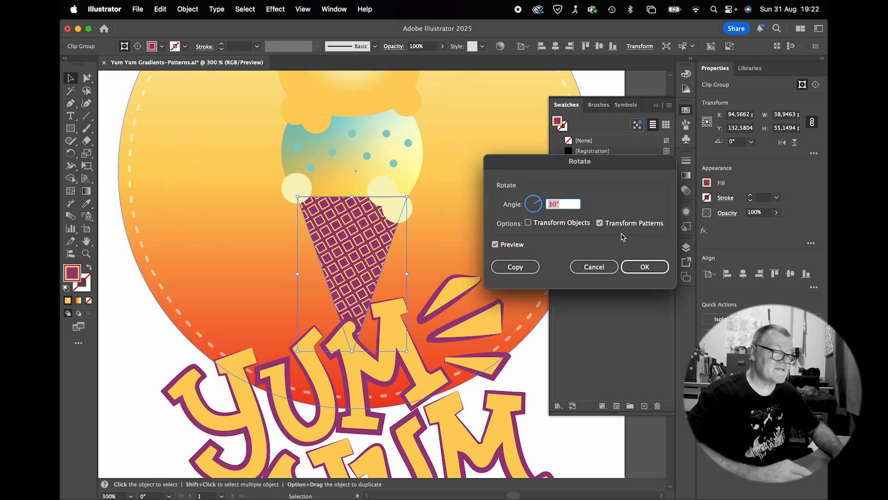
key(Up)
key(Up)
key(Up)
key(Up)
key(Up)
key(Up)
key(Up)
key(Up)
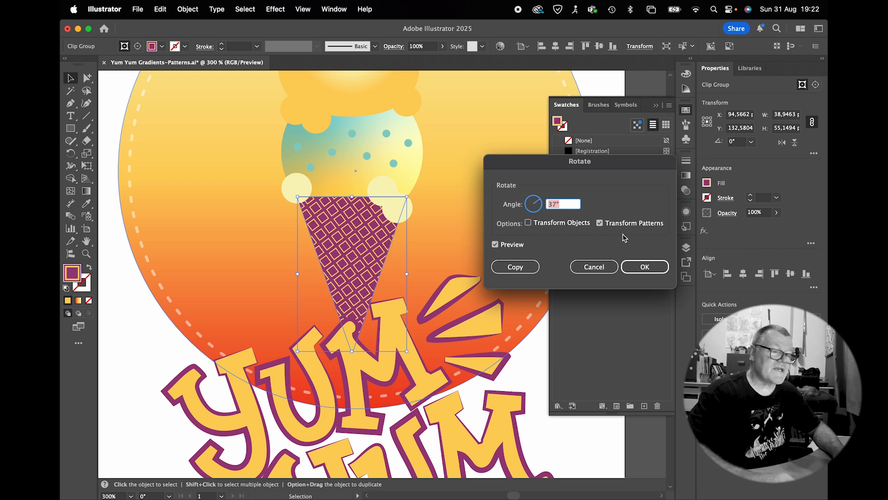
key(Up)
key(Up)
key(Up)
key(Up)
key(Up)
key(Up)
key(Up)
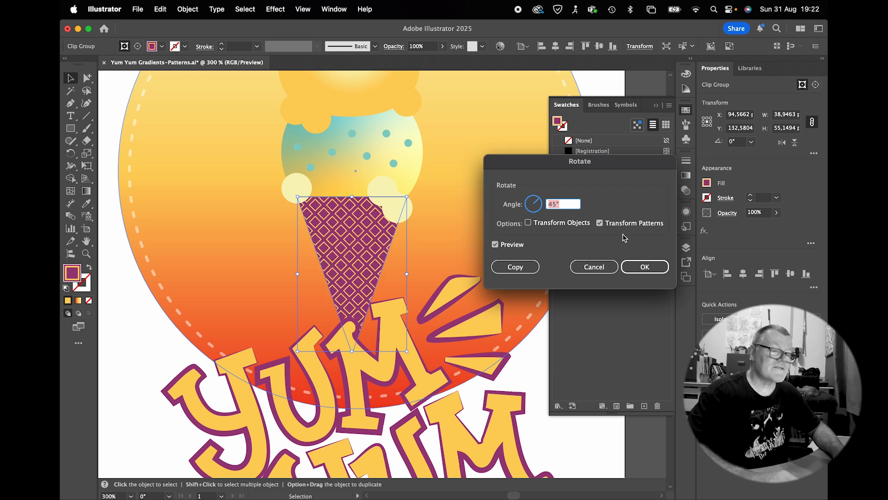
click(642, 265)
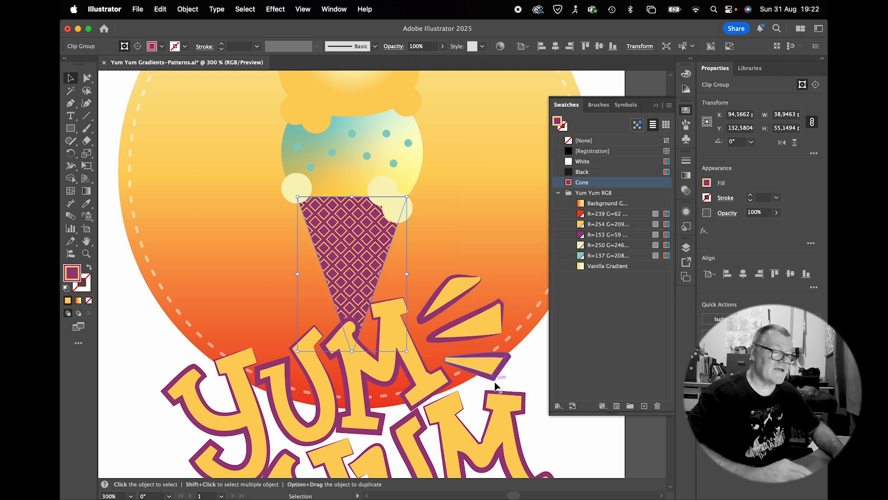
Deselect the cone and examine the whole illustration, from the patterned cone and scoops to the Yum Yum lettering
click(530, 364)
key(super+minus)
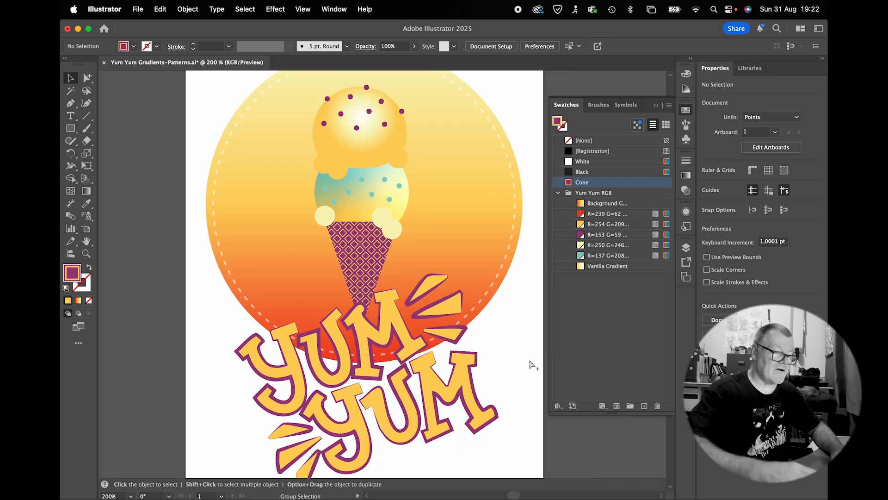
scroll(481, 333, right, 4)
scroll(481, 334, up, 3)
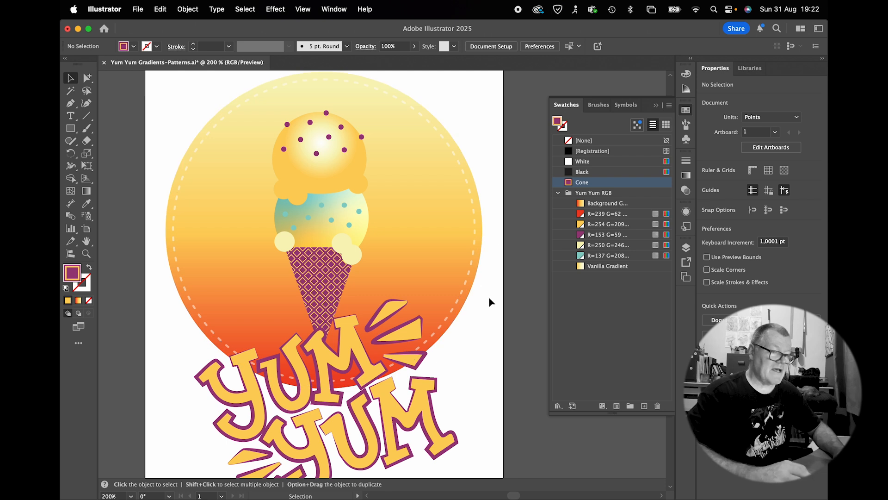
scroll(490, 302, down, 4)
scroll(490, 301, left, 1)
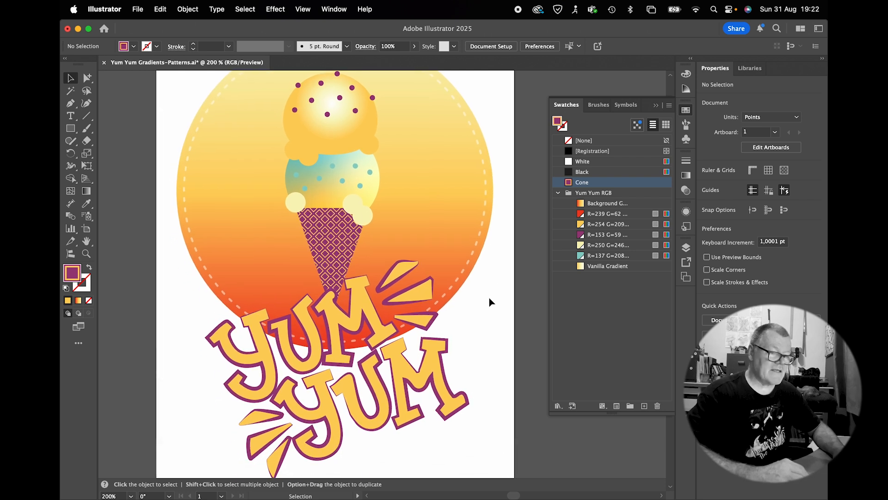
click(423, 377)
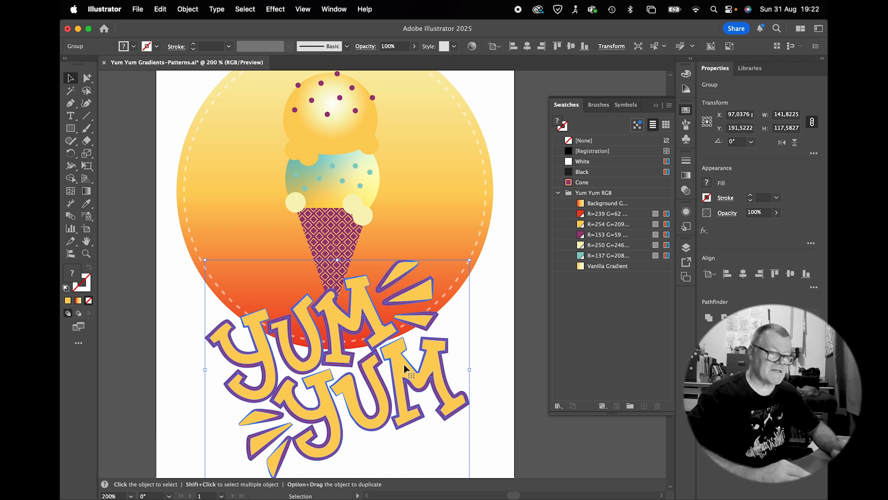
click(486, 287)
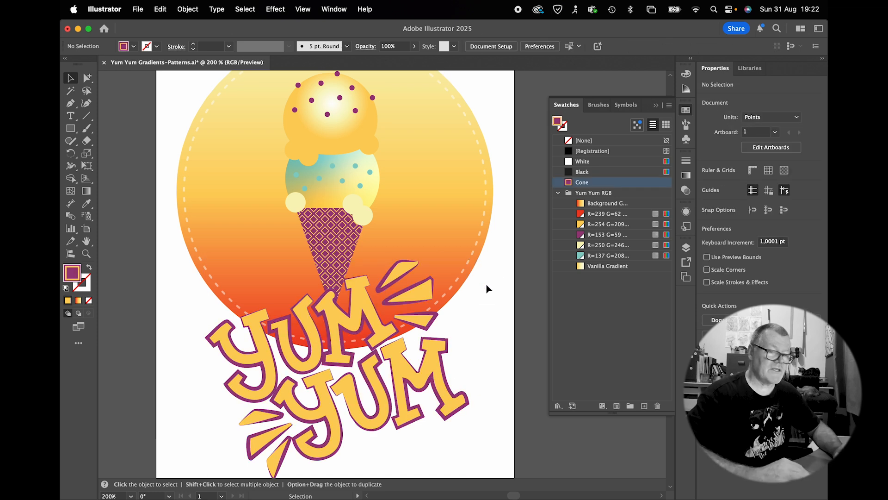
scroll(486, 285, up, 2)
scroll(487, 285, right, 2)
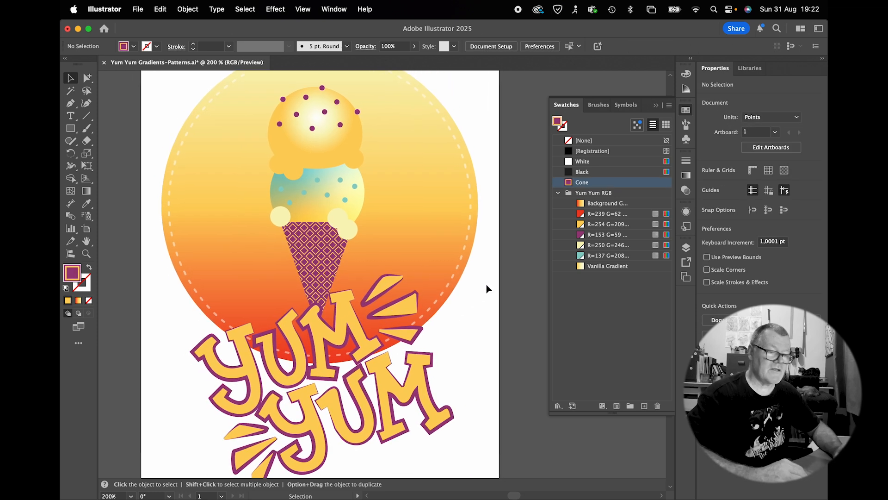